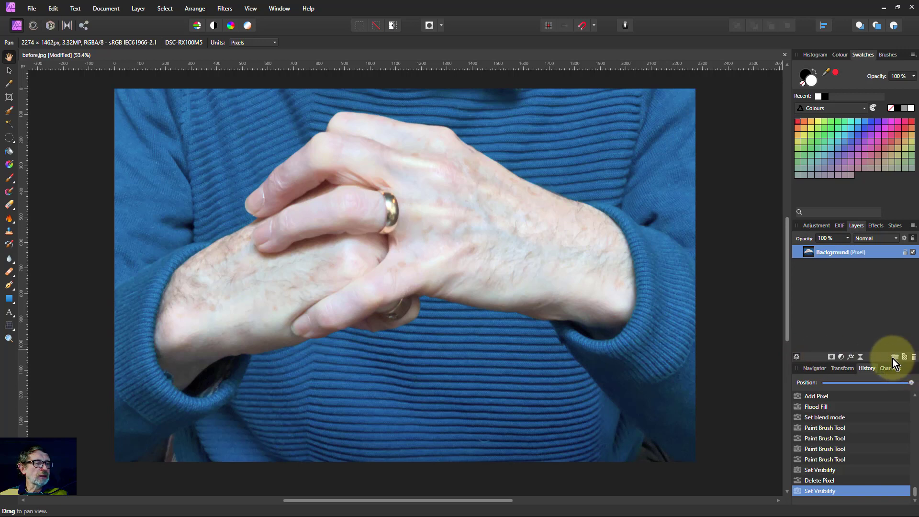
- Add a new pixel layer above the Background and set its blend mode to Overlay
{"action": "left_click", "coordinate": [904, 357]}
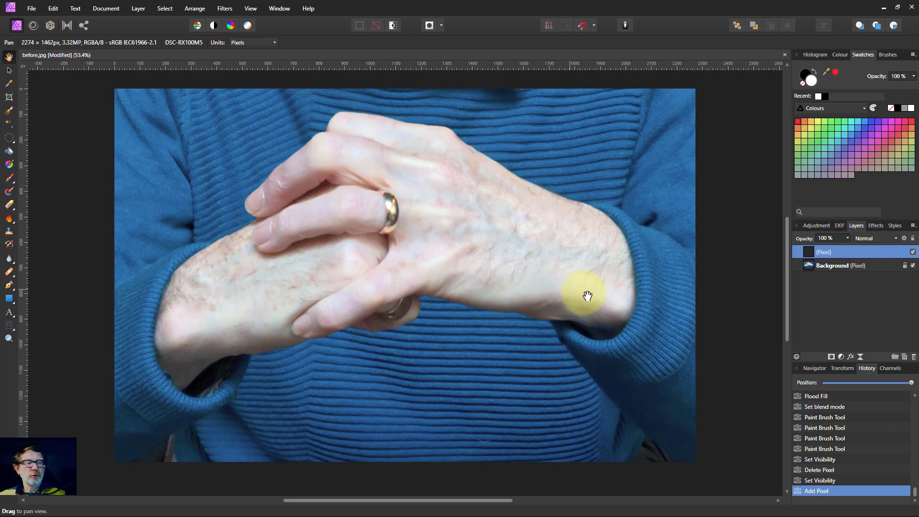
{"action": "left_click", "coordinate": [869, 239]}
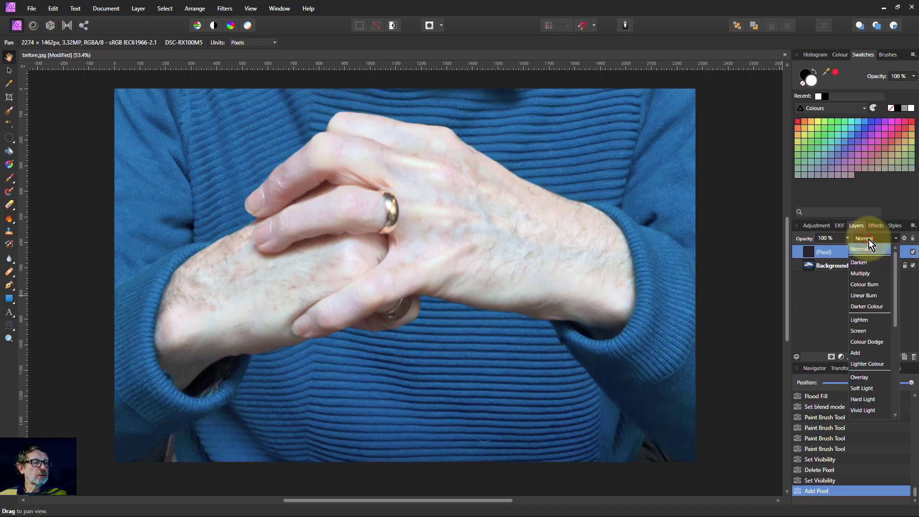
{"action": "left_click", "coordinate": [862, 378]}
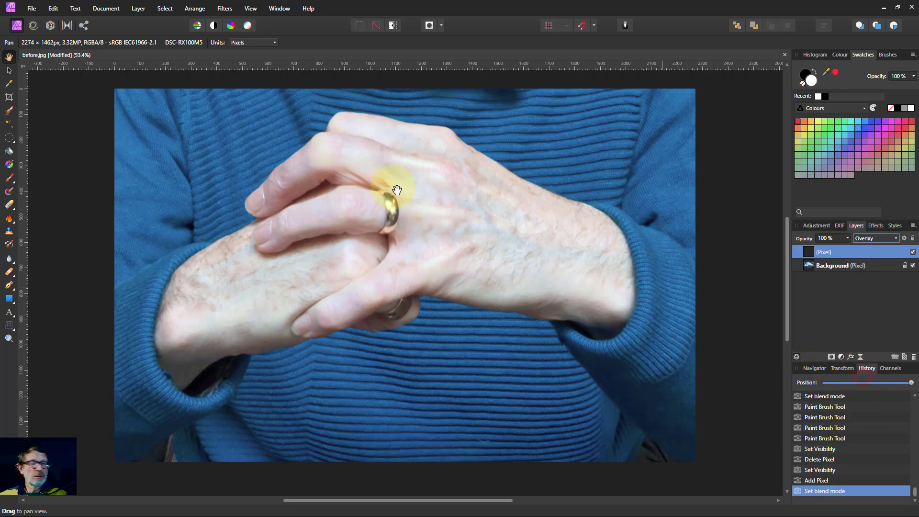
- Brighten the light areas on the back of the upper hand and wrist with white Paint Brush strokes
{"action": "left_click", "coordinate": [9, 177]}
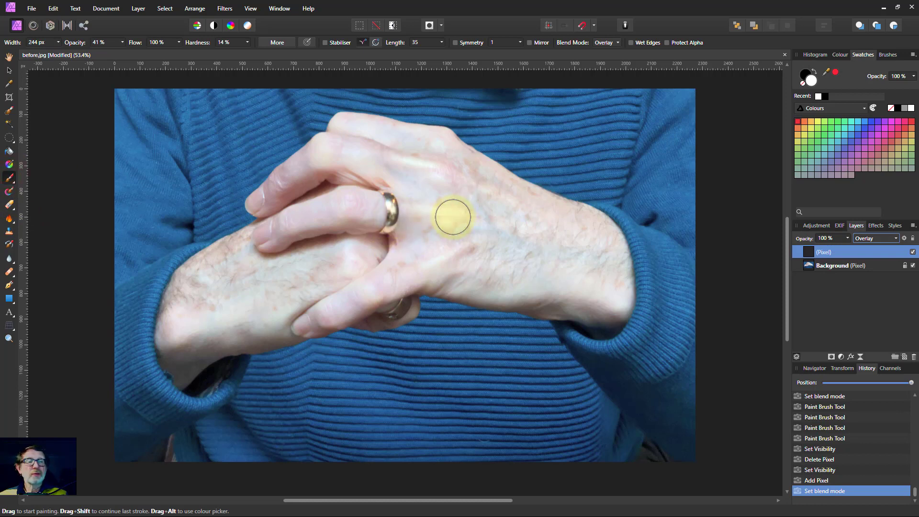
{"action": "mouse_move", "coordinate": [450, 187]}
{"action": "left_mouse_down"}
{"action": "mouse_move", "coordinate": [406, 214]}
{"action": "mouse_move", "coordinate": [440, 177]}
{"action": "mouse_move", "coordinate": [460, 214]}
{"action": "left_mouse_up"}
{"action": "left_click_drag", "start_coordinate": [437, 279], "coordinate": [601, 286]}
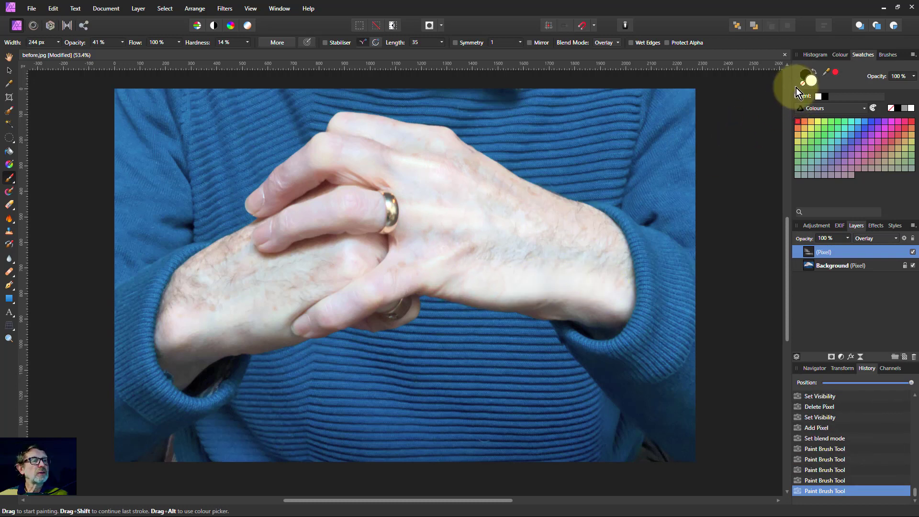
- Darken the shadowed vein areas on the back of the upper hand with black brush strokes
{"action": "left_click", "coordinate": [802, 74]}
{"action": "mouse_move", "coordinate": [455, 235]}
{"action": "left_mouse_down"}
{"action": "mouse_move", "coordinate": [406, 238]}
{"action": "mouse_move", "coordinate": [526, 251]}
{"action": "mouse_move", "coordinate": [495, 251]}
{"action": "mouse_move", "coordinate": [418, 208]}
{"action": "mouse_move", "coordinate": [419, 197]}
{"action": "mouse_move", "coordinate": [547, 237]}
{"action": "mouse_move", "coordinate": [498, 250]}
{"action": "mouse_move", "coordinate": [558, 254]}
{"action": "left_mouse_up"}
{"action": "left_click_drag", "start_coordinate": [507, 240], "coordinate": [573, 225]}
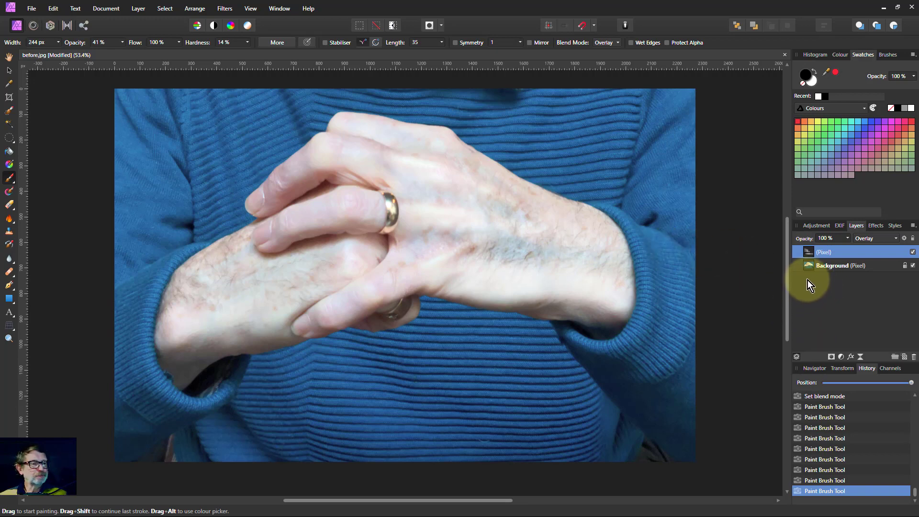
- Hide the Background to inspect the painted strokes, delete the overlay paint layer and show the Background again
{"action": "left_click", "coordinate": [913, 266]}
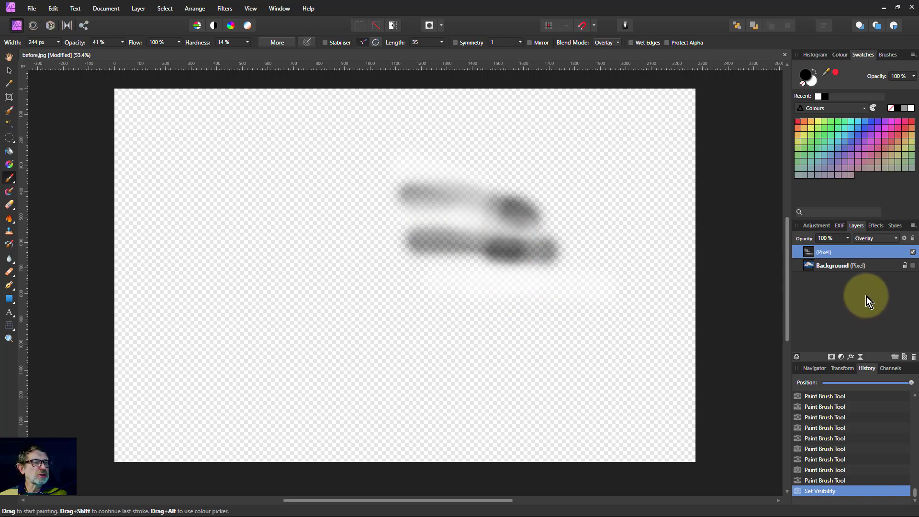
{"action": "left_click", "coordinate": [914, 356]}
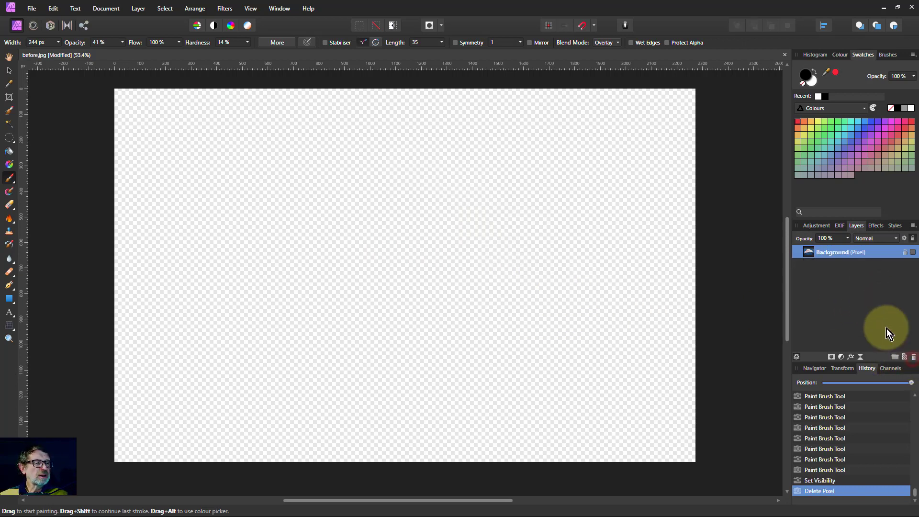
{"action": "left_click", "coordinate": [914, 253]}
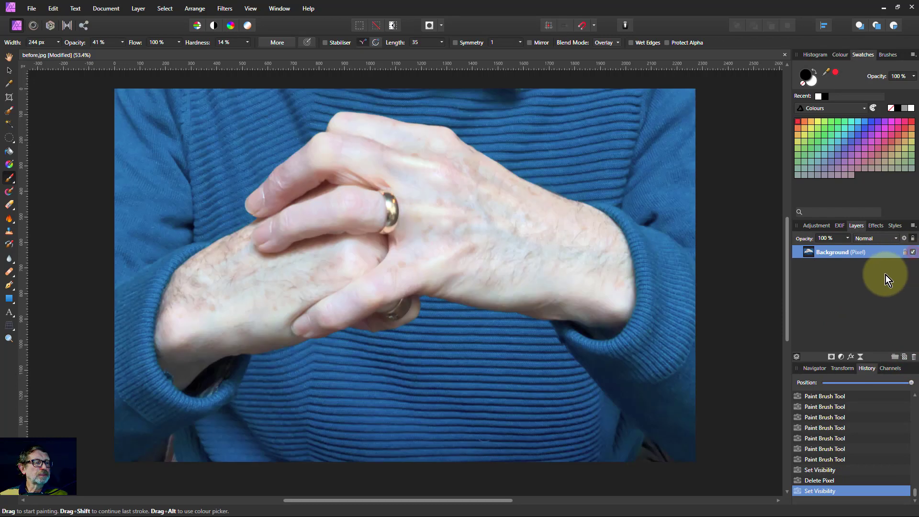
- Add a pixel layer flood-filled with mid grey and set its blend mode to Overlay
{"action": "left_click", "coordinate": [904, 357]}
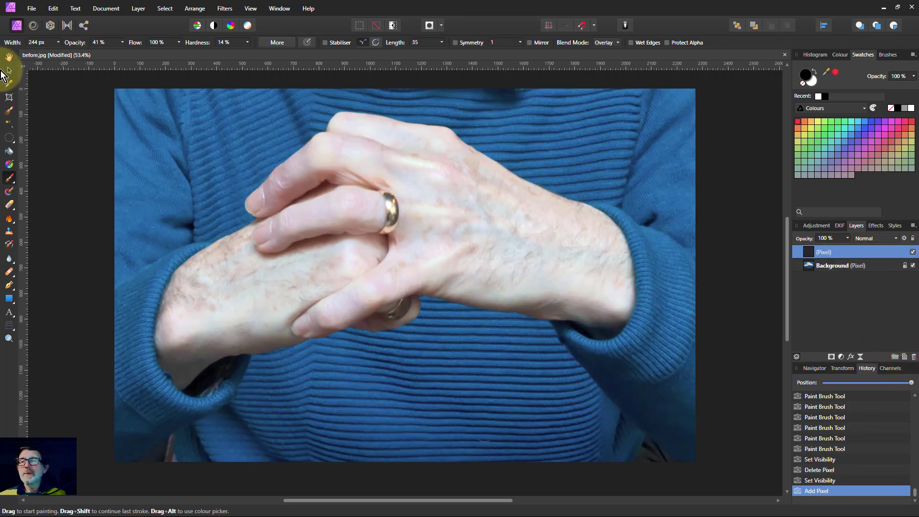
{"action": "left_click", "coordinate": [11, 154]}
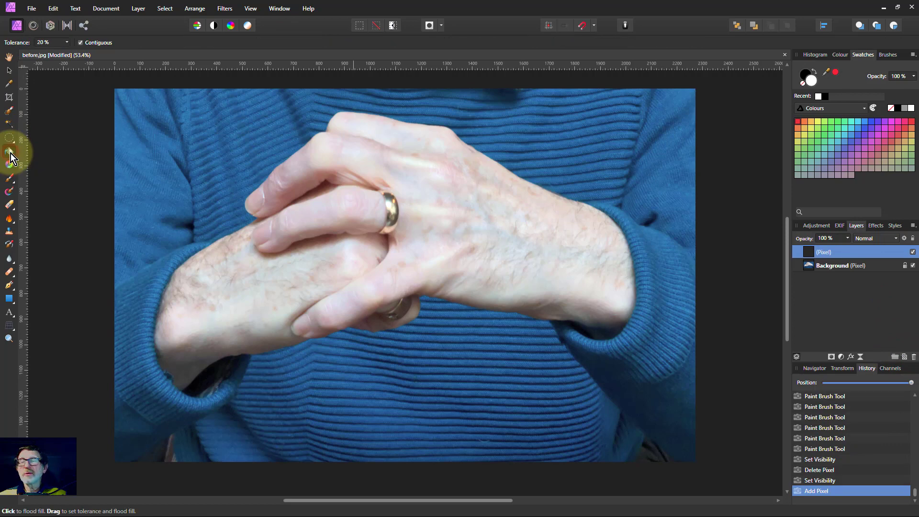
{"action": "left_click", "coordinate": [839, 57]}
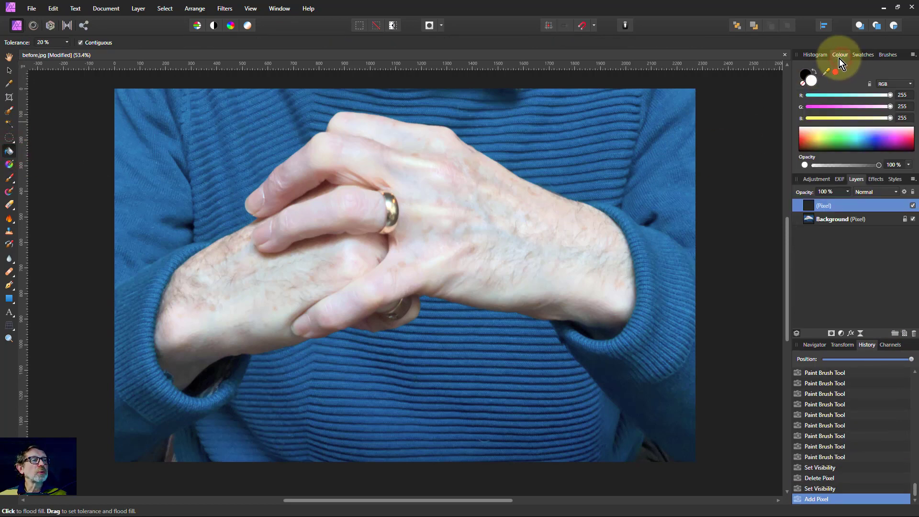
{"action": "left_click", "coordinate": [865, 56]}
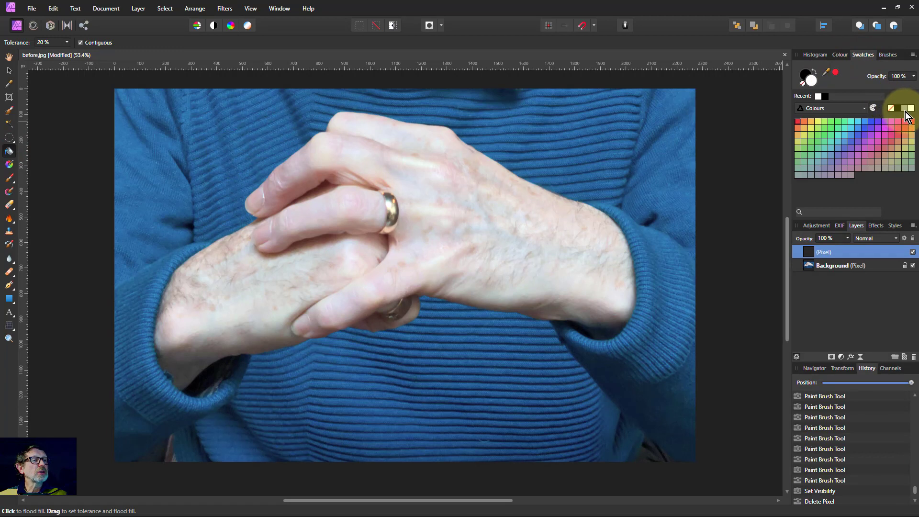
{"action": "left_click", "coordinate": [905, 109]}
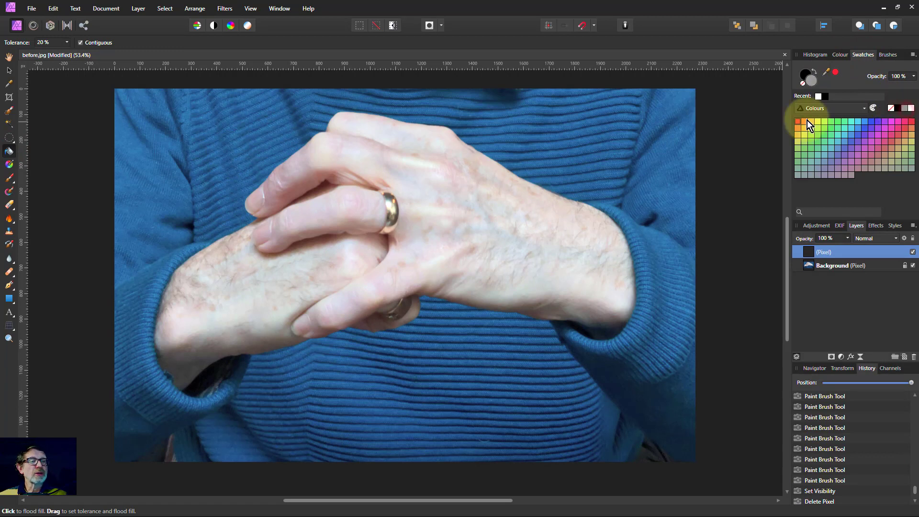
{"action": "left_click", "coordinate": [524, 225]}
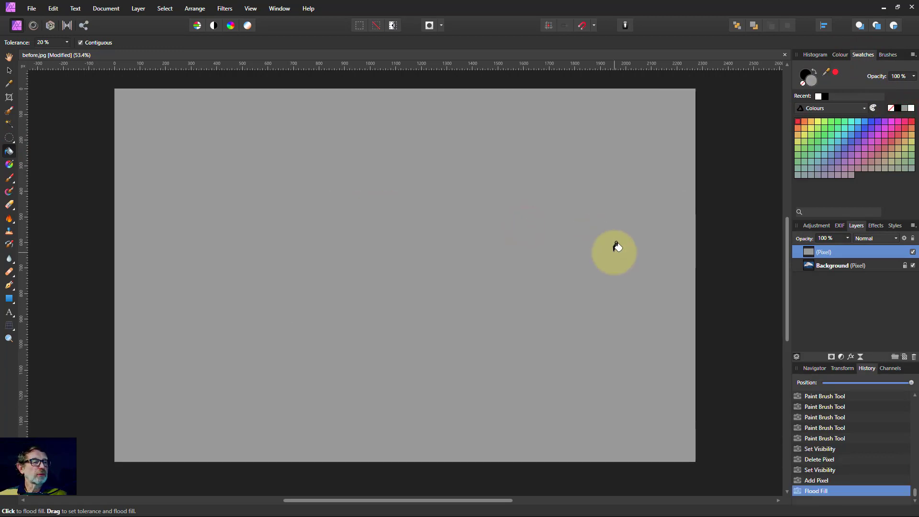
{"action": "left_click", "coordinate": [881, 239]}
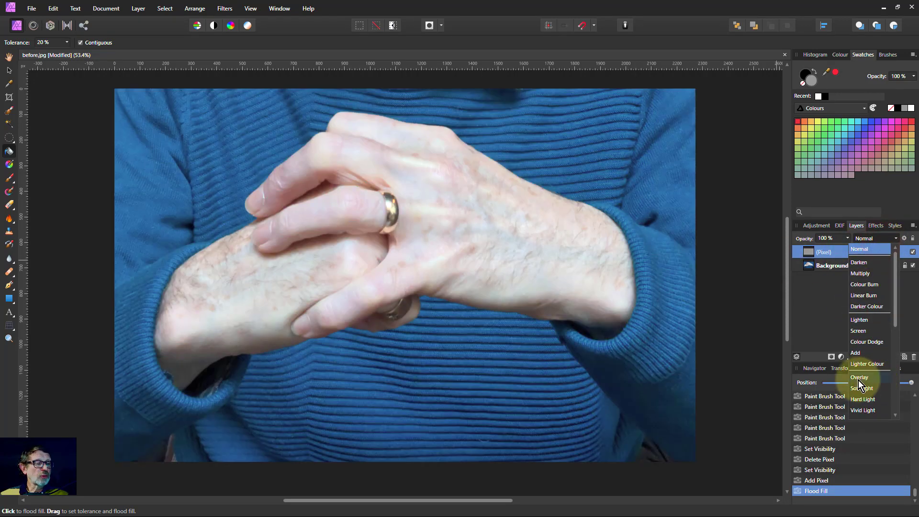
{"action": "left_click", "coordinate": [860, 378]}
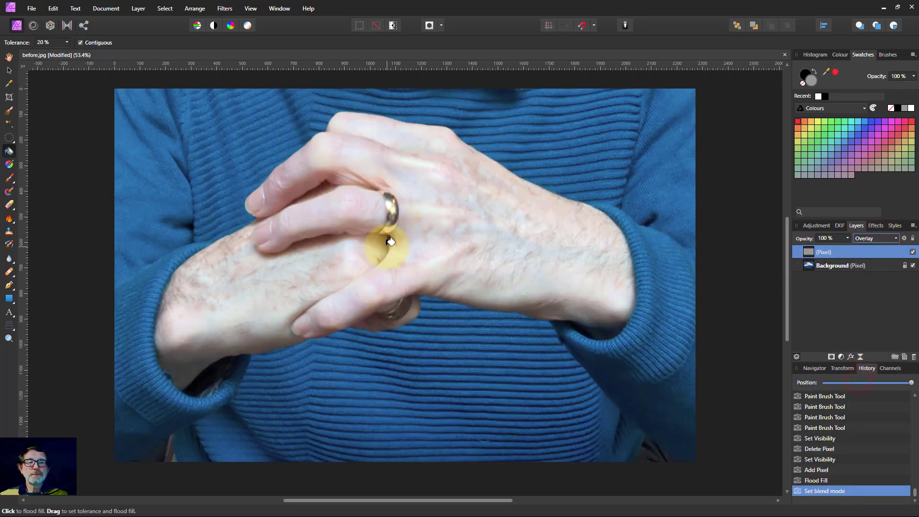
- Dodge the highlights on the knuckles, fingers, hands and wrists by painting white on the grey layer with a 176.3 px brush
{"action": "left_click", "coordinate": [10, 178]}
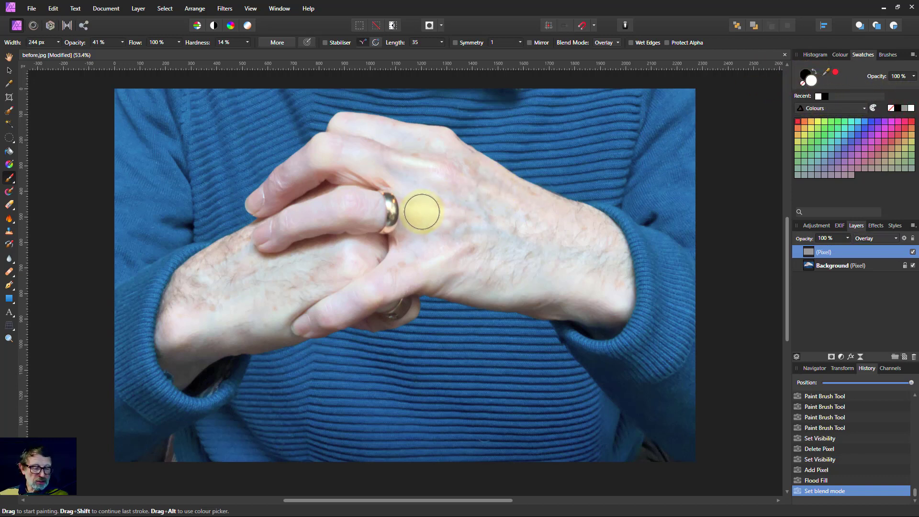
{"action": "left_click", "coordinate": [406, 283]}
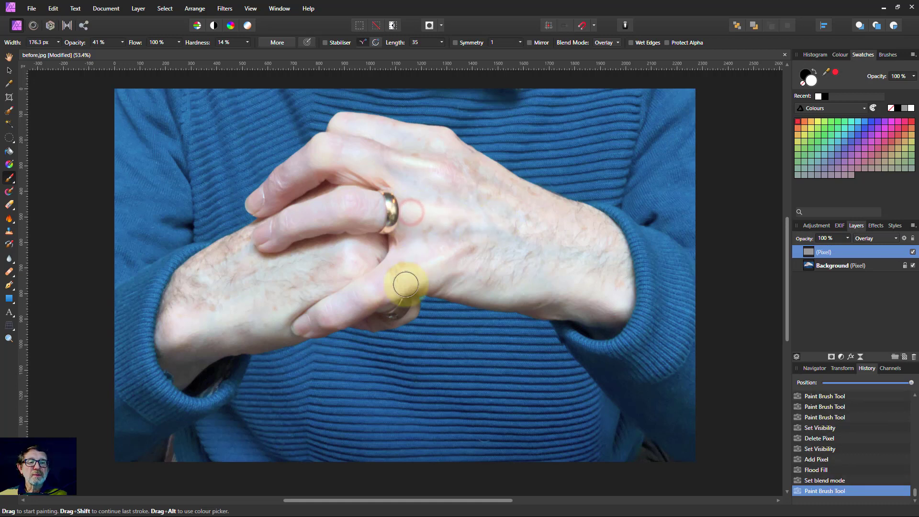
{"action": "left_click", "coordinate": [437, 273]}
{"action": "left_click", "coordinate": [360, 125]}
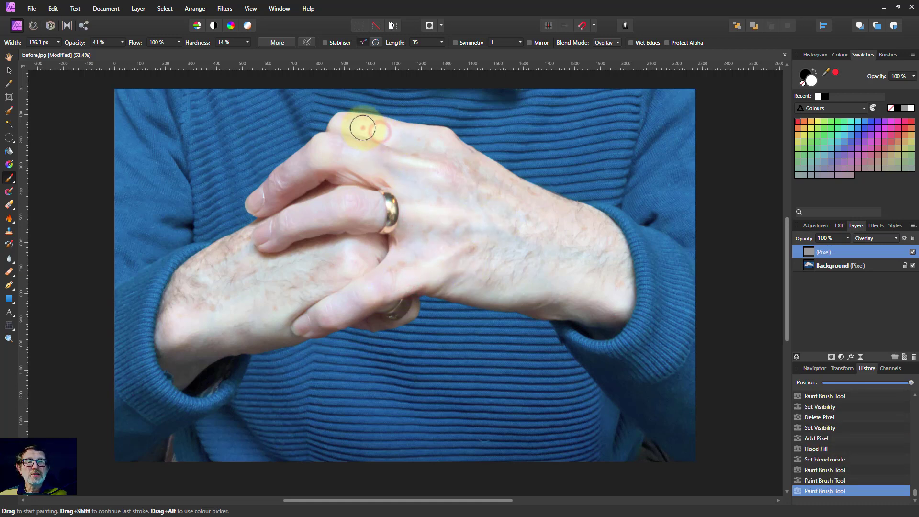
{"action": "left_click", "coordinate": [329, 158]}
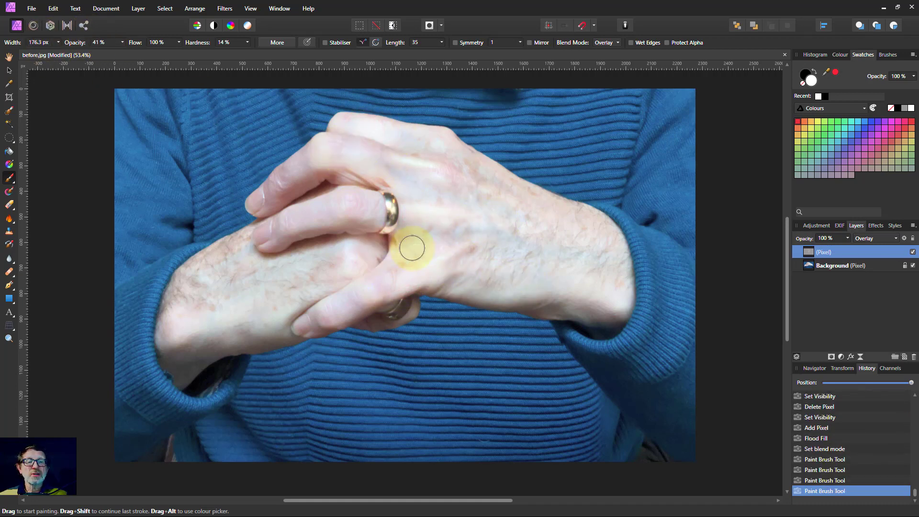
{"action": "left_click", "coordinate": [497, 289]}
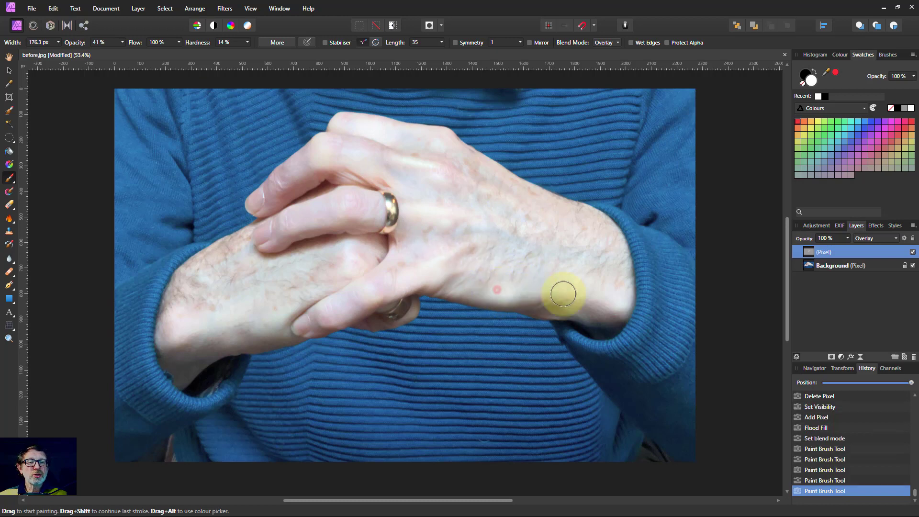
{"action": "left_click", "coordinate": [498, 181]}
{"action": "left_click", "coordinate": [246, 237]}
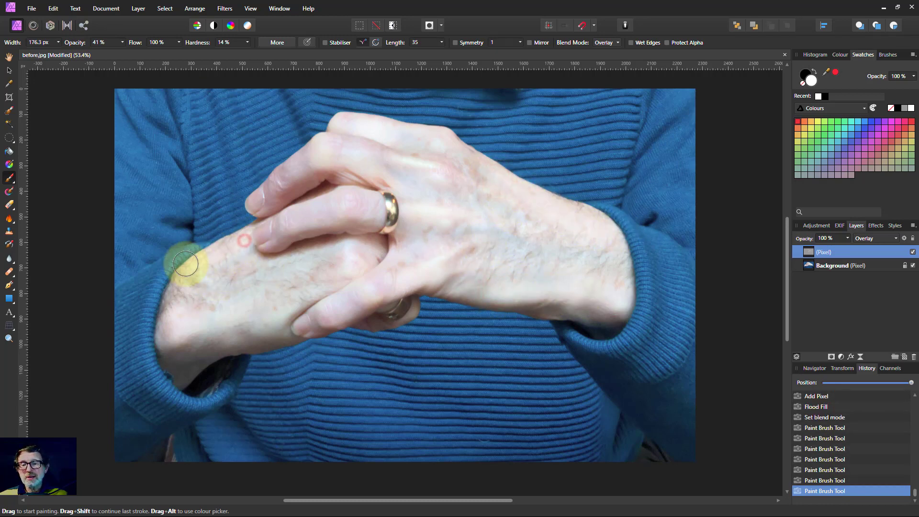
{"action": "left_click", "coordinate": [289, 301]}
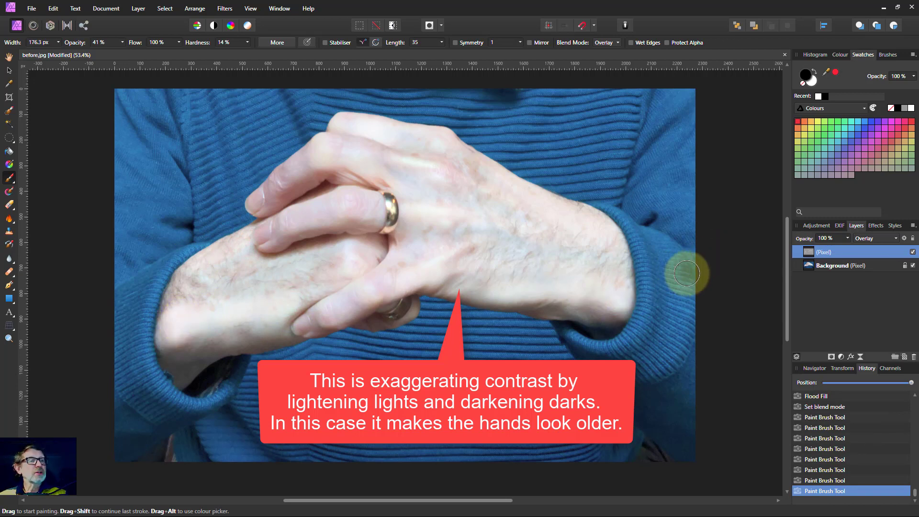
- Burn the shadows and veins on both hands by painting black on the grey overlay layer
{"action": "left_click", "coordinate": [456, 199]}
{"action": "left_click_drag", "start_coordinate": [412, 252], "coordinate": [479, 248]}
{"action": "left_click", "coordinate": [541, 223]}
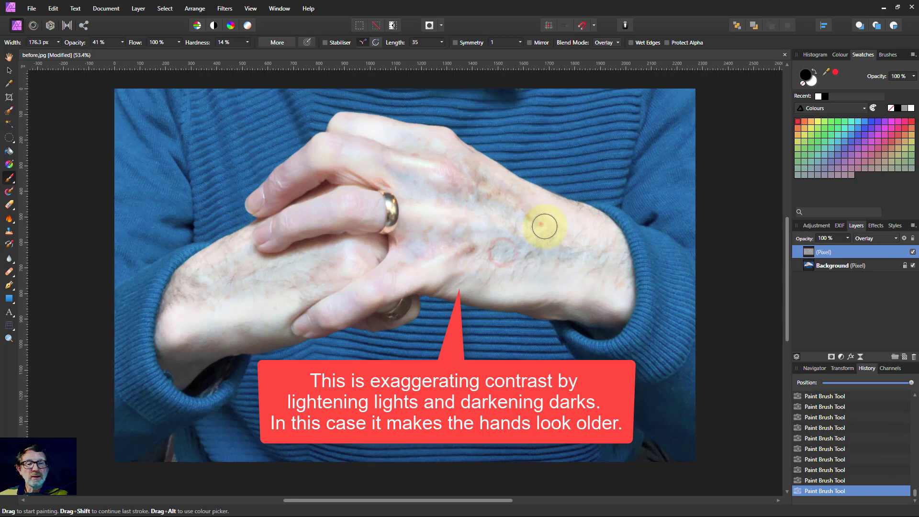
{"action": "left_click", "coordinate": [308, 260]}
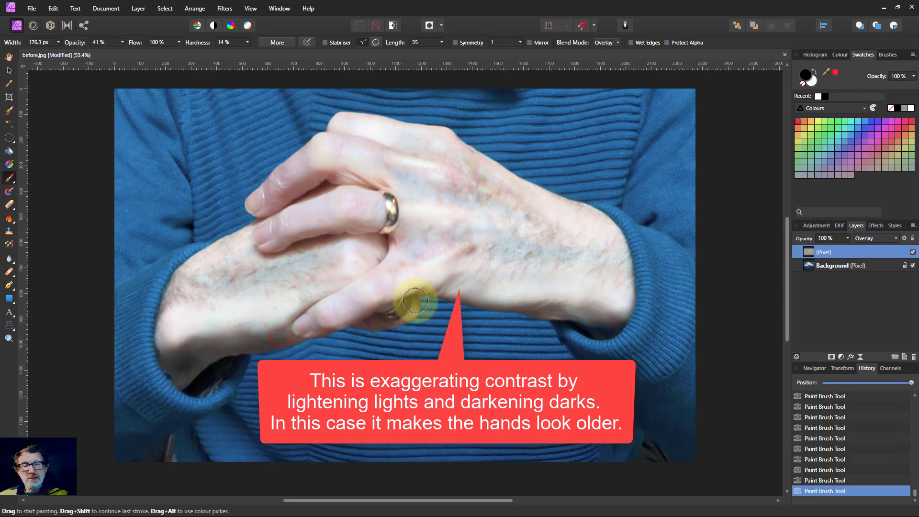
{"action": "left_click", "coordinate": [479, 302]}
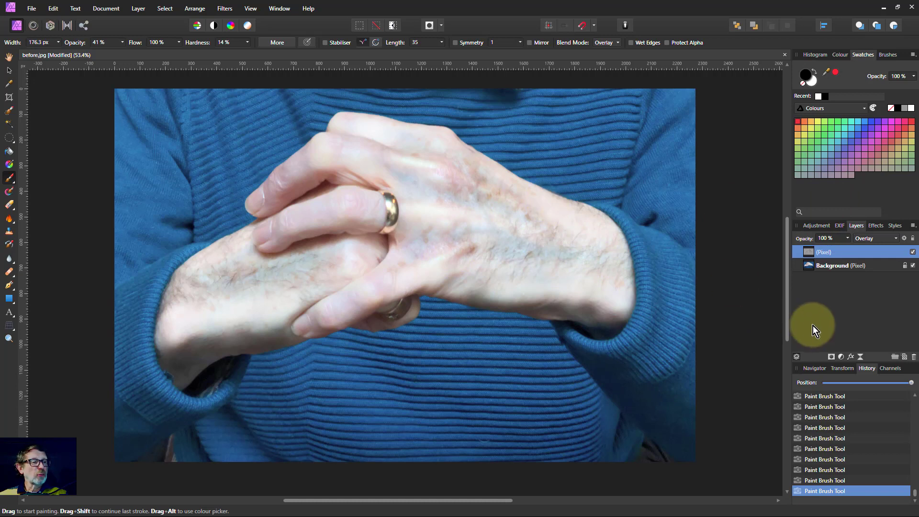
- Toggle the Background's visibility off and on, and delete the painted grey overlay layer
{"action": "left_click", "coordinate": [913, 266]}
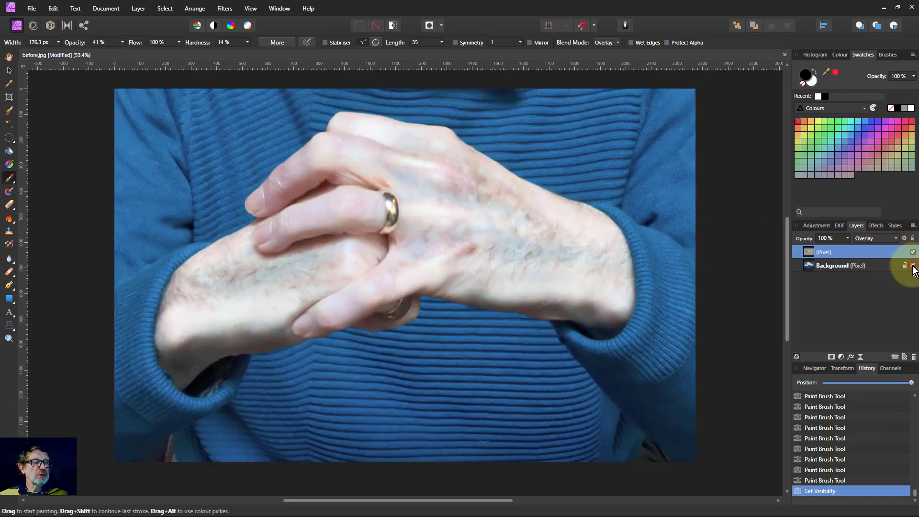
{"action": "left_click", "coordinate": [913, 266]}
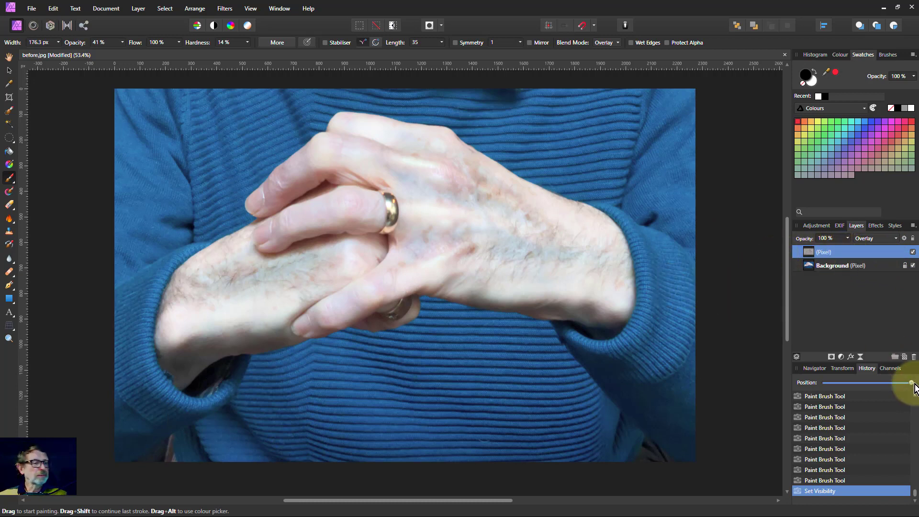
{"action": "left_click", "coordinate": [914, 357]}
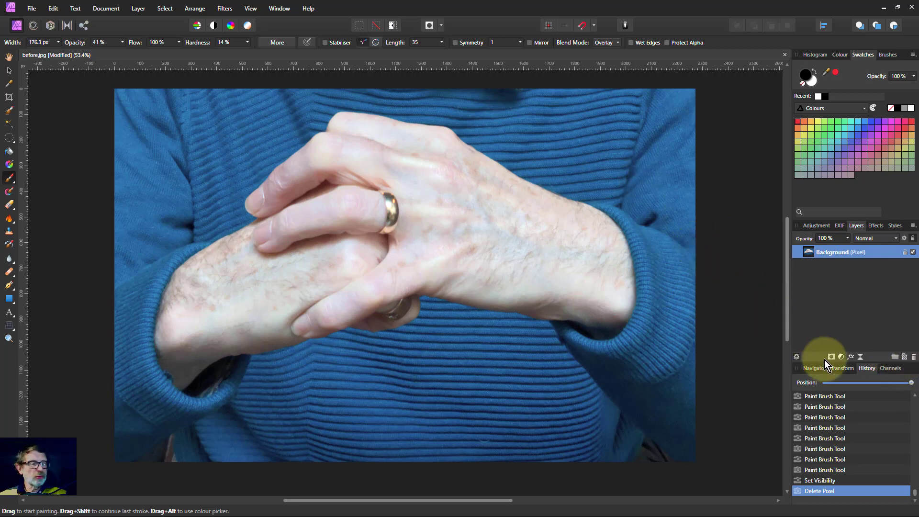
- Add a fresh pixel layer above the Background and flood-fill it with mid grey
{"action": "left_click", "coordinate": [905, 357]}
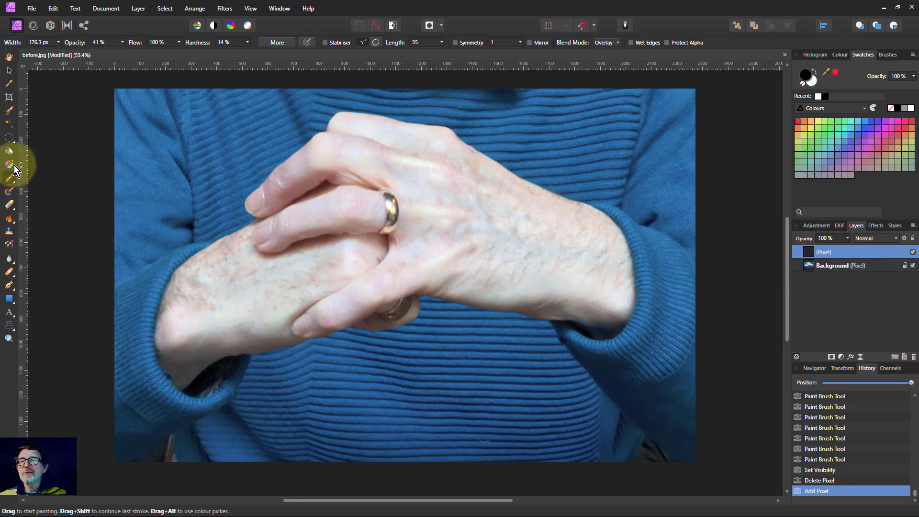
{"action": "left_click", "coordinate": [9, 152]}
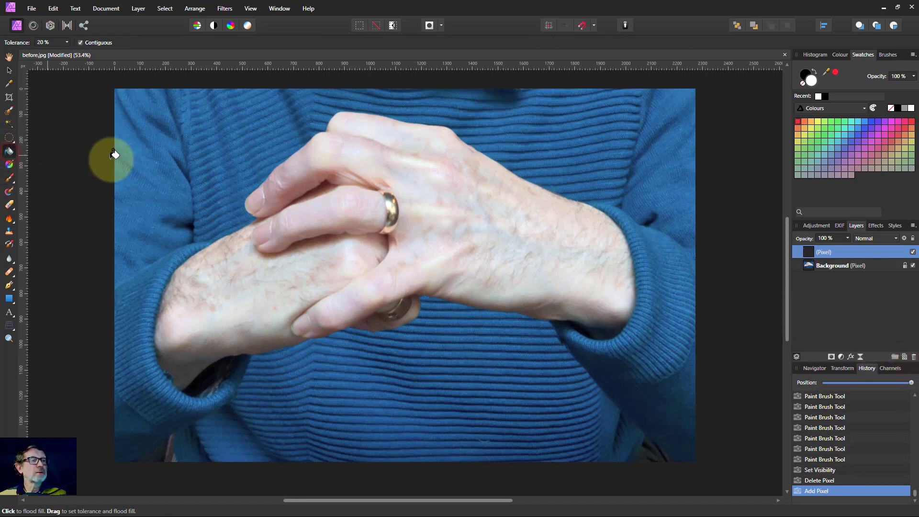
{"action": "left_click", "coordinate": [905, 108]}
{"action": "left_click", "coordinate": [377, 258]}
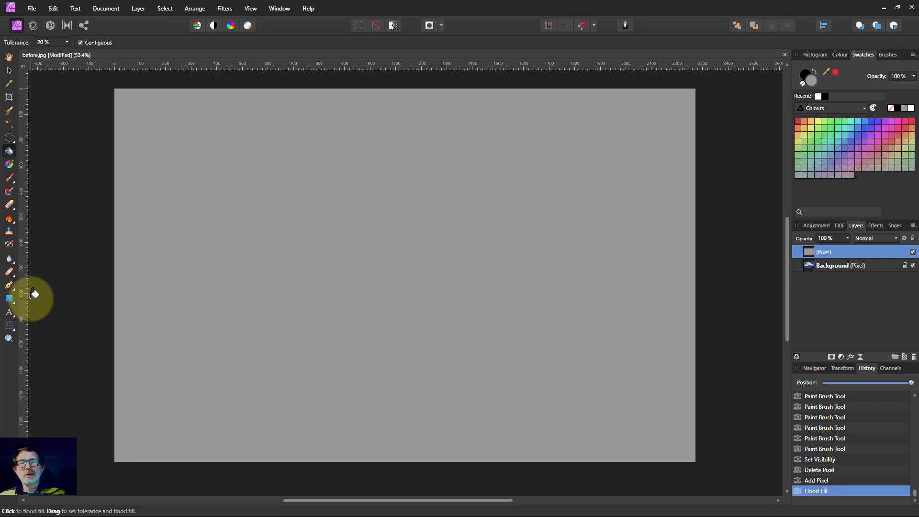
- Paint three test spots in a row on the grey layer with the Dodge brush, using the Shadows, Midtones and Highlights tonal ranges
{"action": "left_click", "coordinate": [9, 220]}
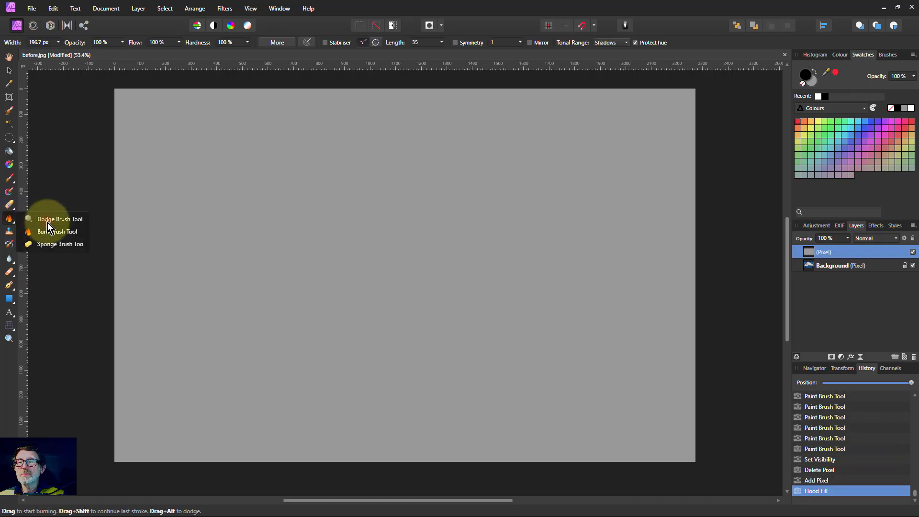
{"action": "left_click", "coordinate": [47, 223]}
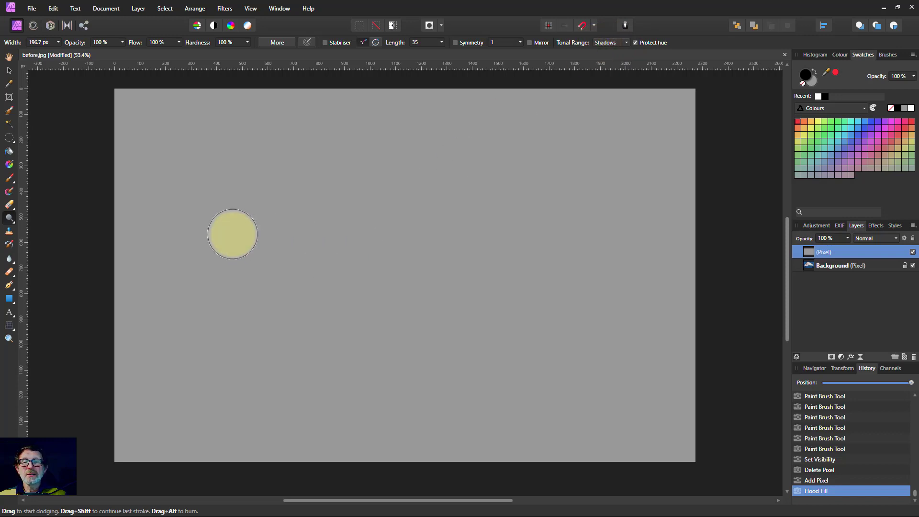
{"action": "left_click", "coordinate": [224, 237]}
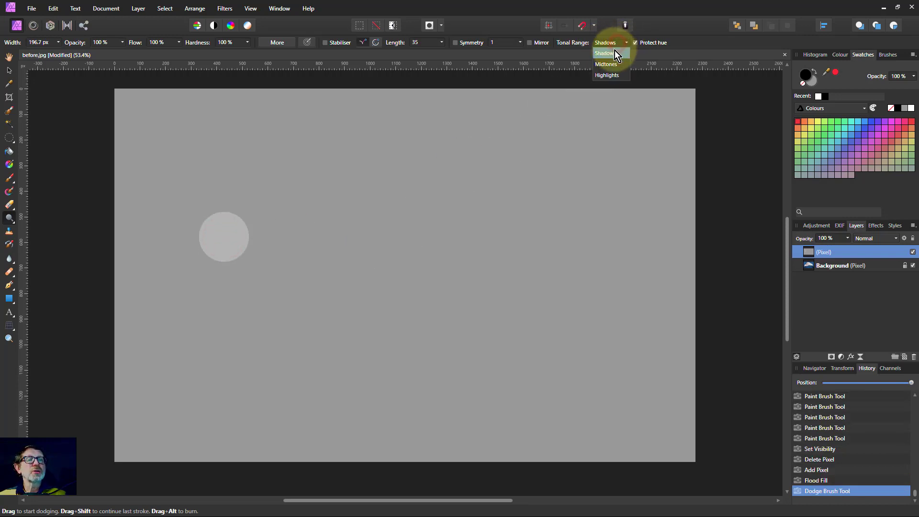
{"action": "left_click", "coordinate": [607, 64]}
{"action": "left_click", "coordinate": [295, 237]}
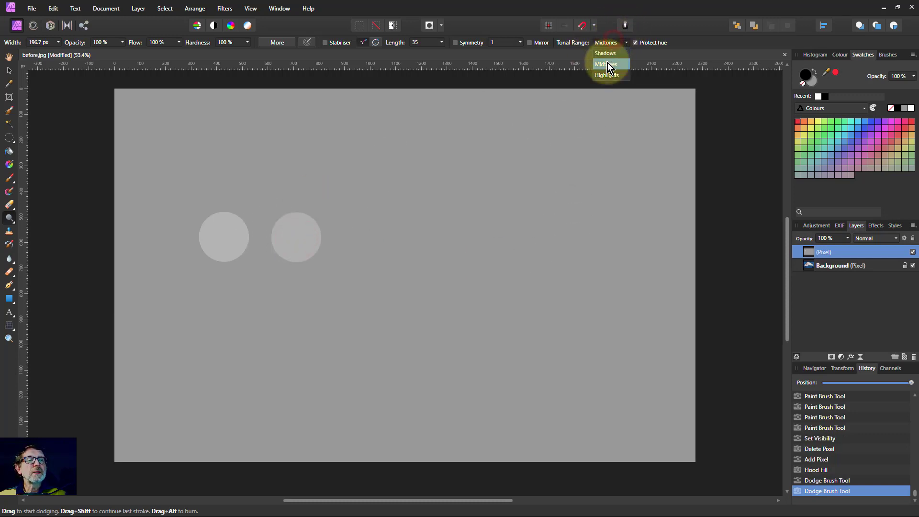
{"action": "left_click", "coordinate": [607, 77]}
{"action": "left_click", "coordinate": [365, 238]}
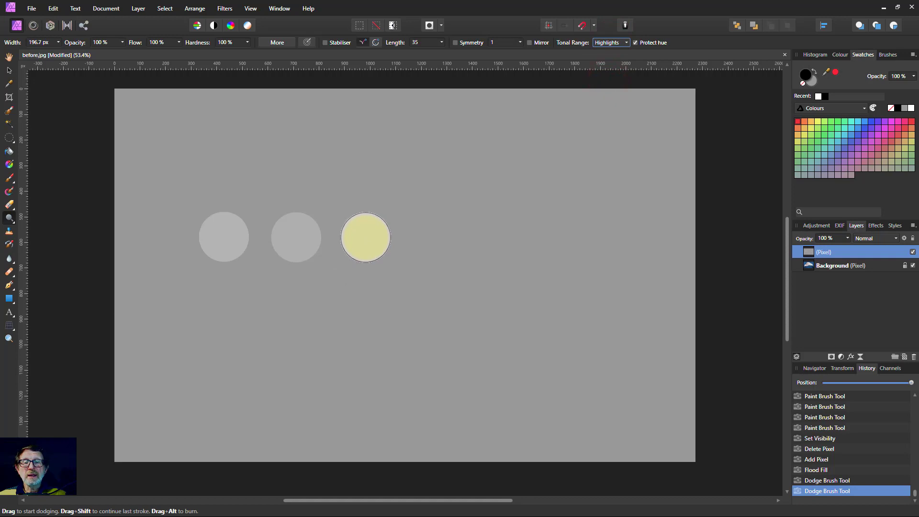
{"action": "left_click", "coordinate": [521, 464]}
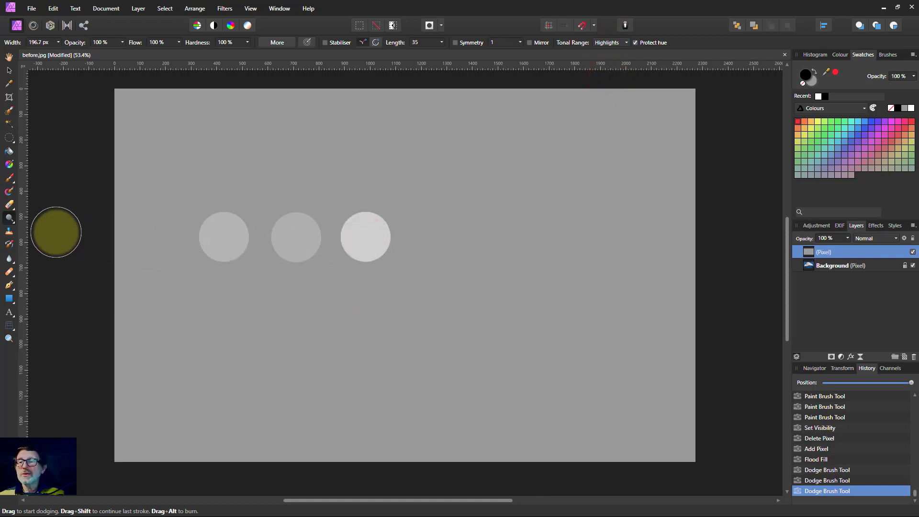
- Paint three Burn brush test spots beneath the dodged ones, using the Shadows, Midtones and Highlights tonal ranges
{"action": "left_click", "coordinate": [10, 219]}
{"action": "left_click", "coordinate": [53, 231]}
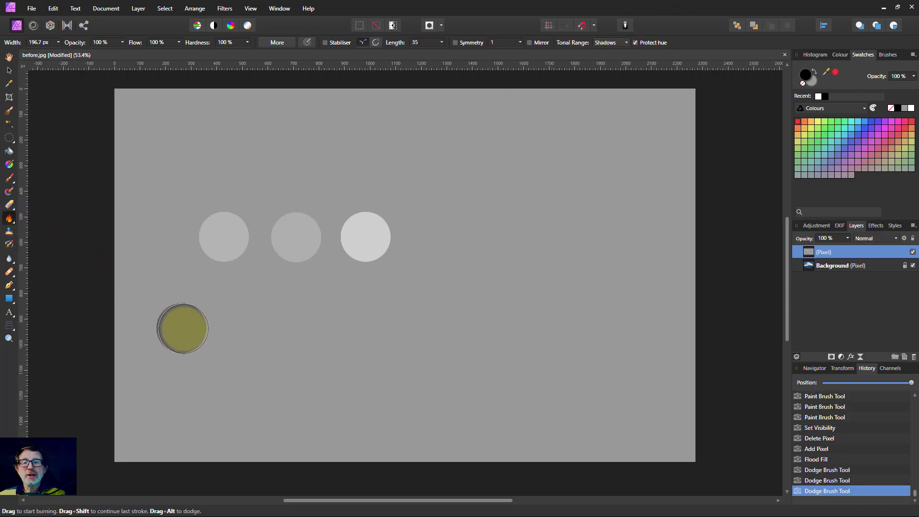
{"action": "left_click", "coordinate": [225, 304]}
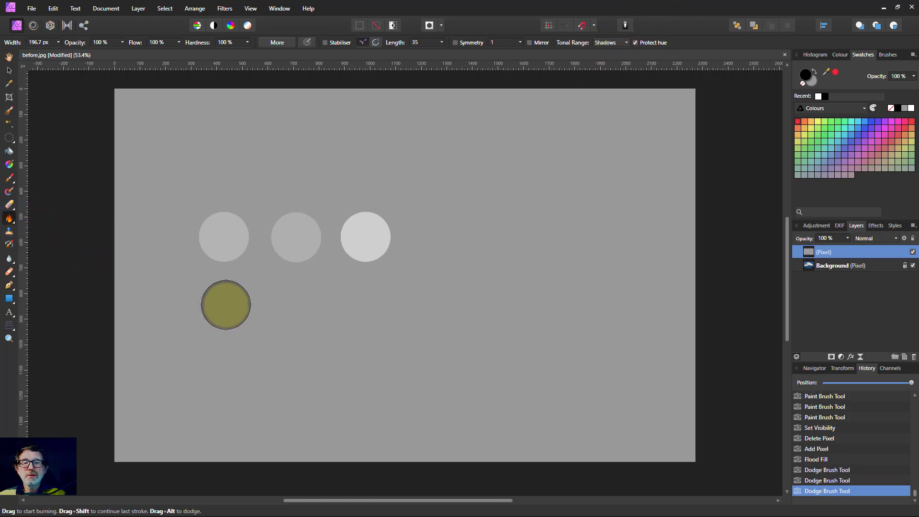
{"action": "left_click", "coordinate": [607, 44]}
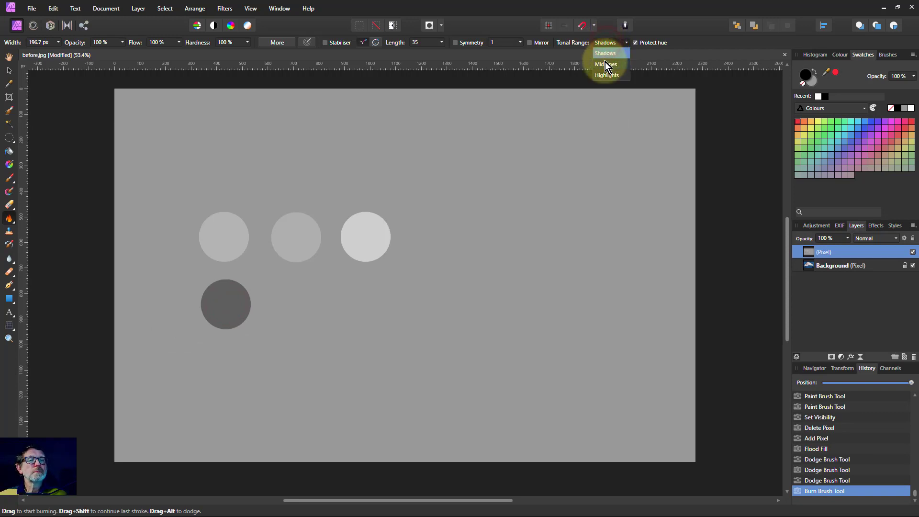
{"action": "left_click", "coordinate": [605, 63]}
{"action": "left_click", "coordinate": [296, 303]}
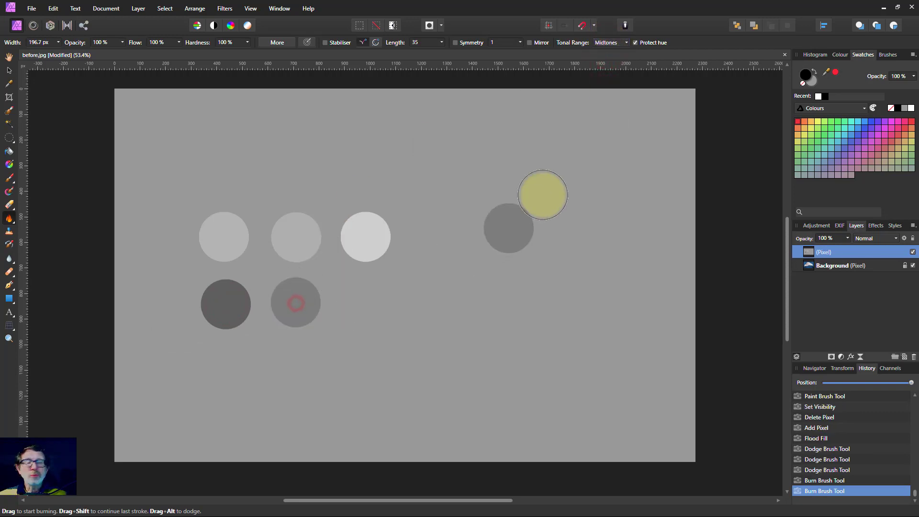
{"action": "left_click", "coordinate": [609, 44]}
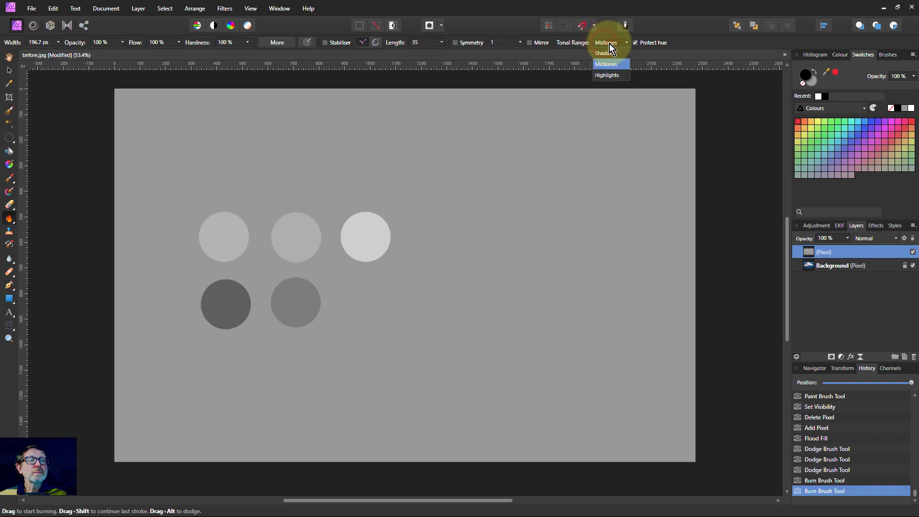
{"action": "left_click", "coordinate": [608, 75]}
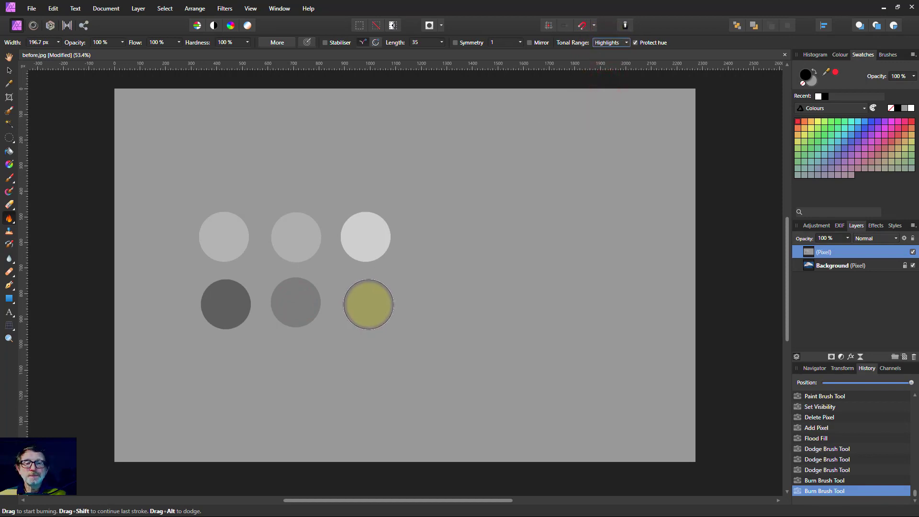
{"action": "left_click", "coordinate": [369, 304]}
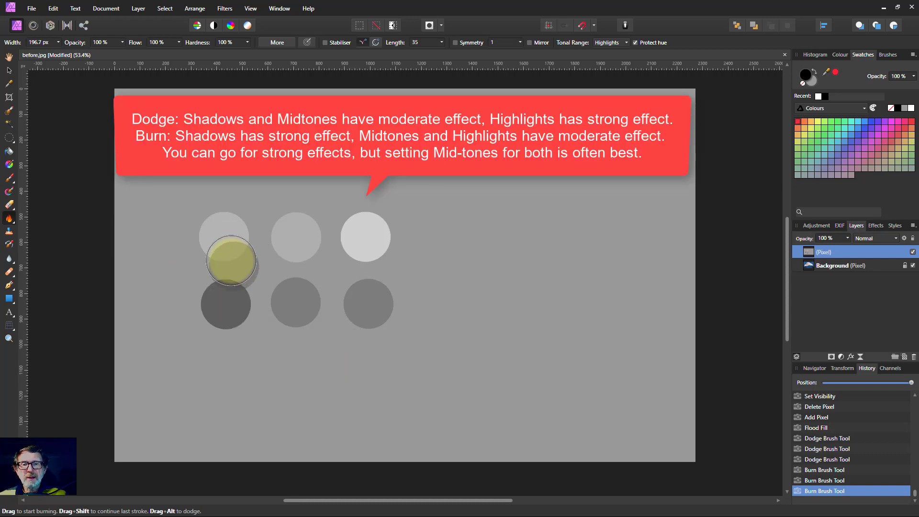
{"action": "left_click", "coordinate": [364, 243]}
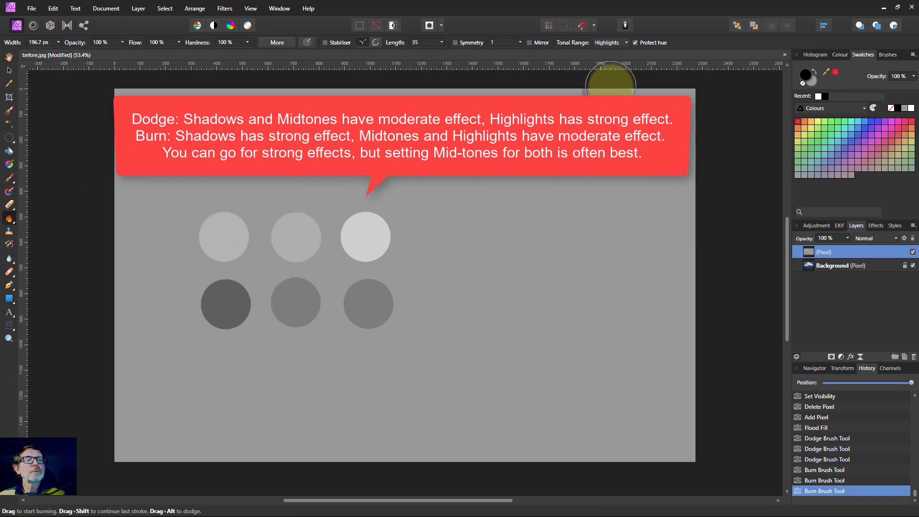
- Set the tonal range to Midtones for both the Burn and the Dodge brush
{"action": "left_click", "coordinate": [618, 42]}
{"action": "left_click", "coordinate": [613, 65]}
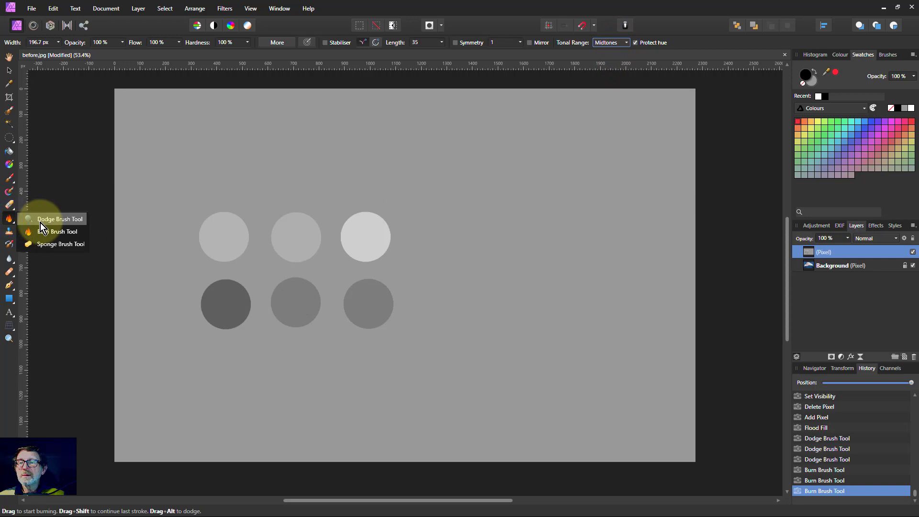
{"action": "left_click", "coordinate": [44, 221]}
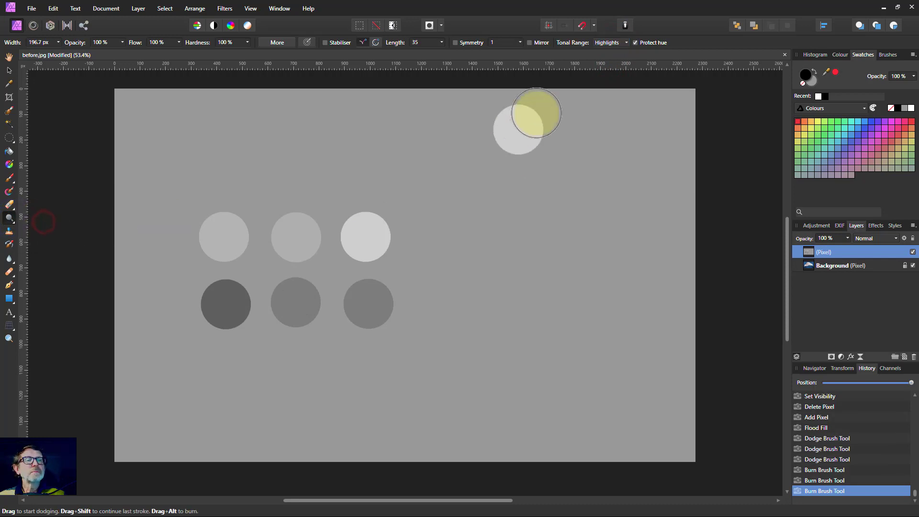
{"action": "left_click", "coordinate": [615, 42]}
{"action": "left_click", "coordinate": [603, 62]}
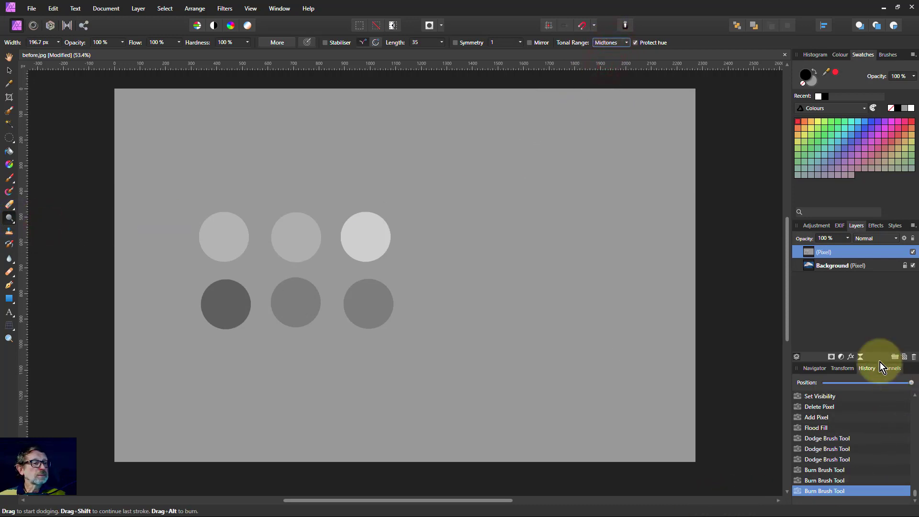
- Delete the grey layer holding the test spots, together with the extra empty pixel layer added above it
{"action": "left_click", "coordinate": [905, 358]}
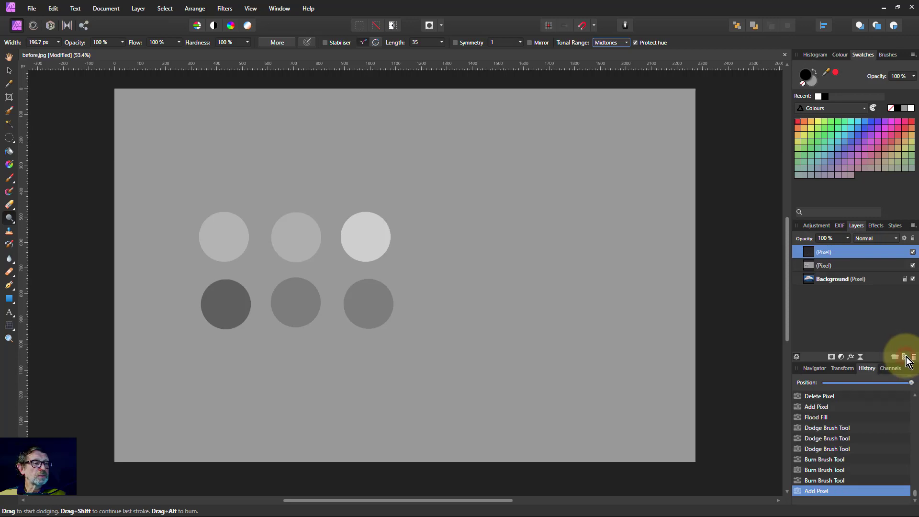
{"action": "left_click", "coordinate": [914, 357]}
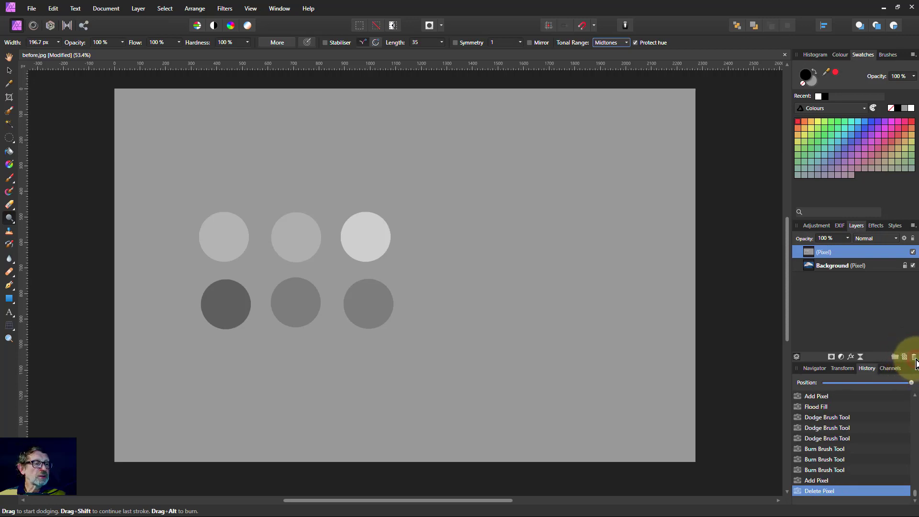
{"action": "left_click", "coordinate": [914, 357]}
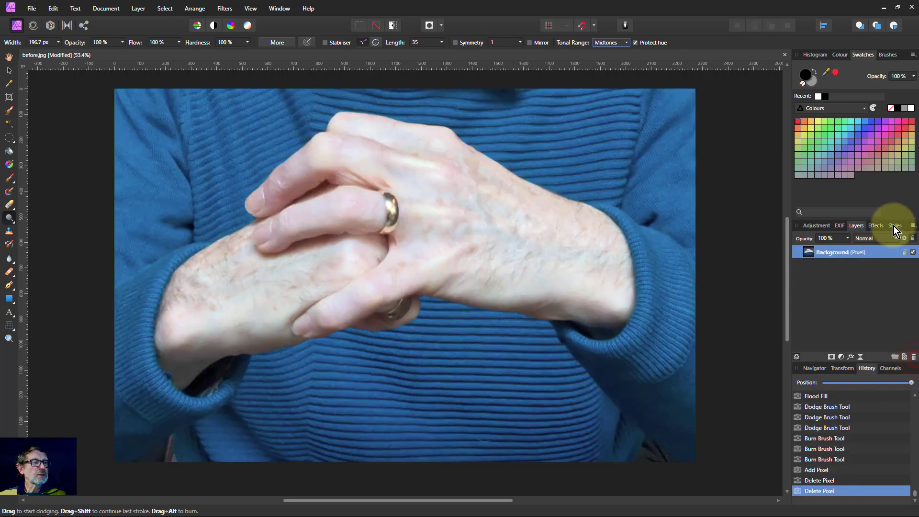
- Add a new pixel layer above the Background, flood-fill it with mid grey and set its blend mode to Overlay
{"action": "left_click", "coordinate": [905, 357]}
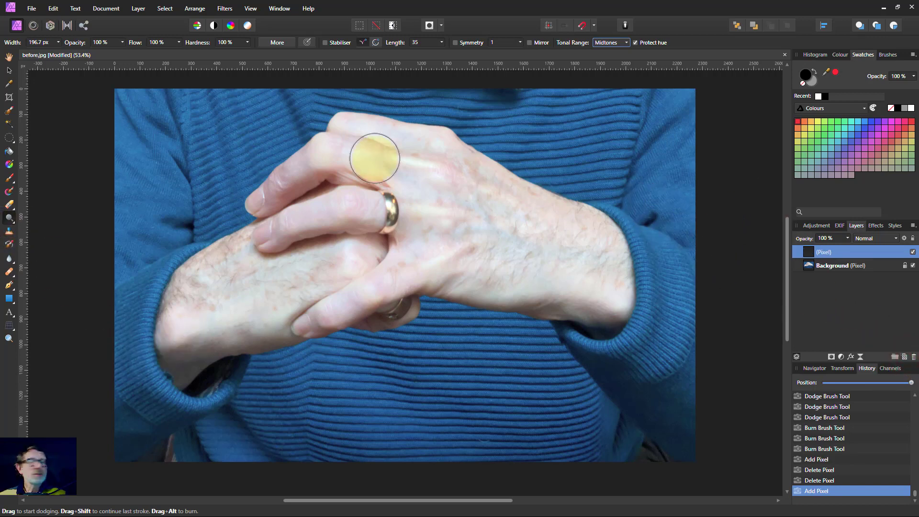
{"action": "left_click", "coordinate": [9, 152]}
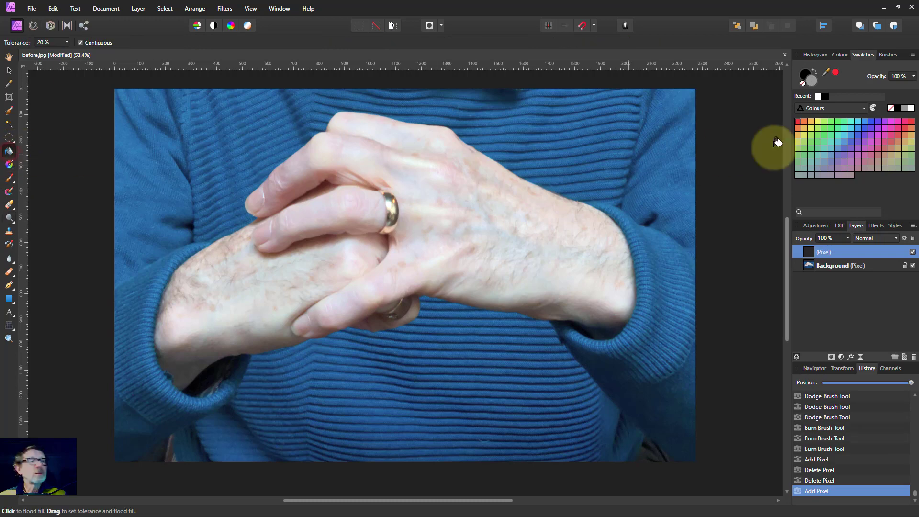
{"action": "left_click", "coordinate": [496, 198]}
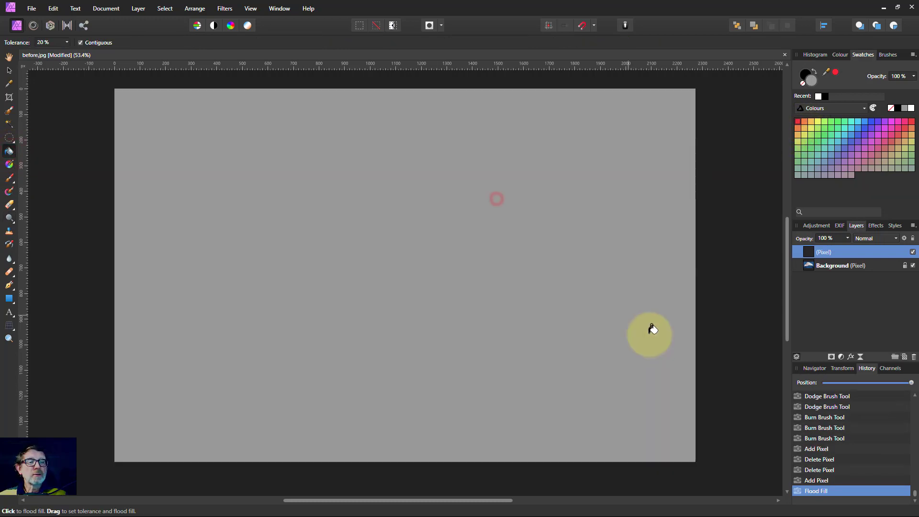
{"action": "left_click", "coordinate": [864, 239]}
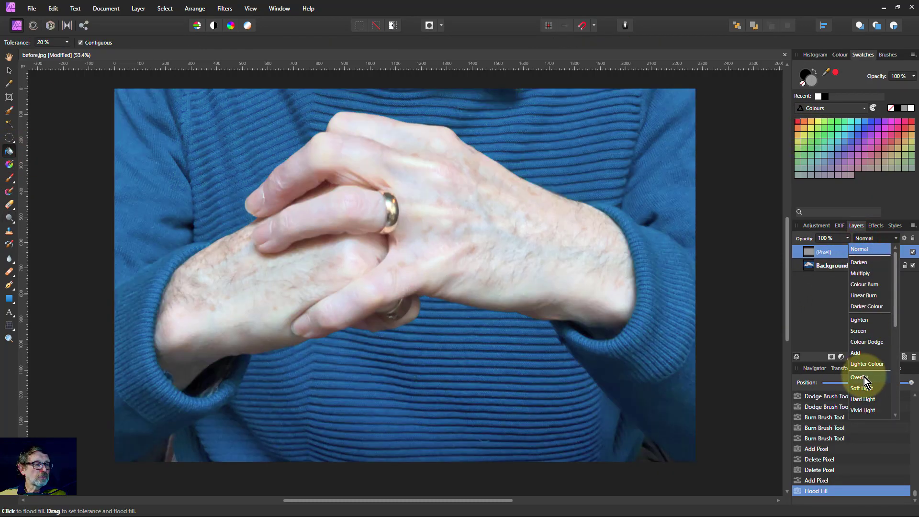
{"action": "left_click", "coordinate": [862, 376]}
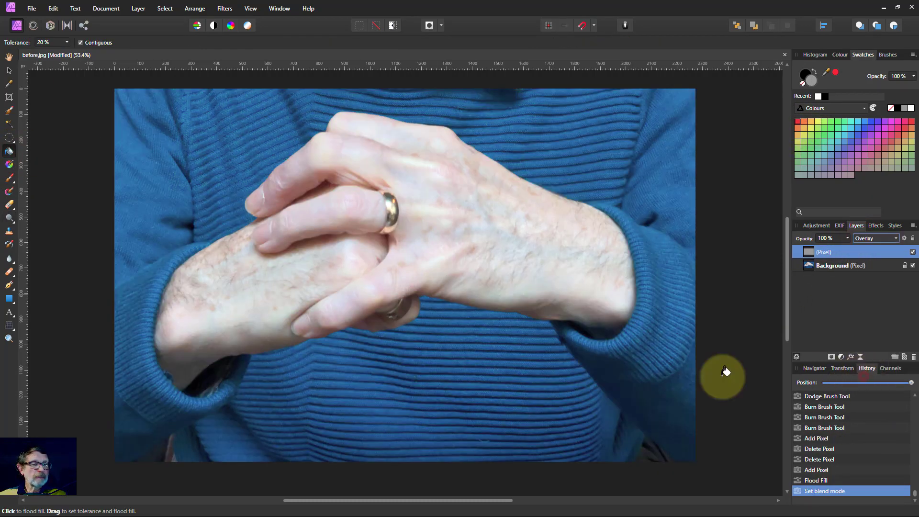
- Dodge the highlights on the knuckles, back of the hand and wrist on the grey layer with a 0% hardness Dodge brush
{"action": "left_click", "coordinate": [9, 218]}
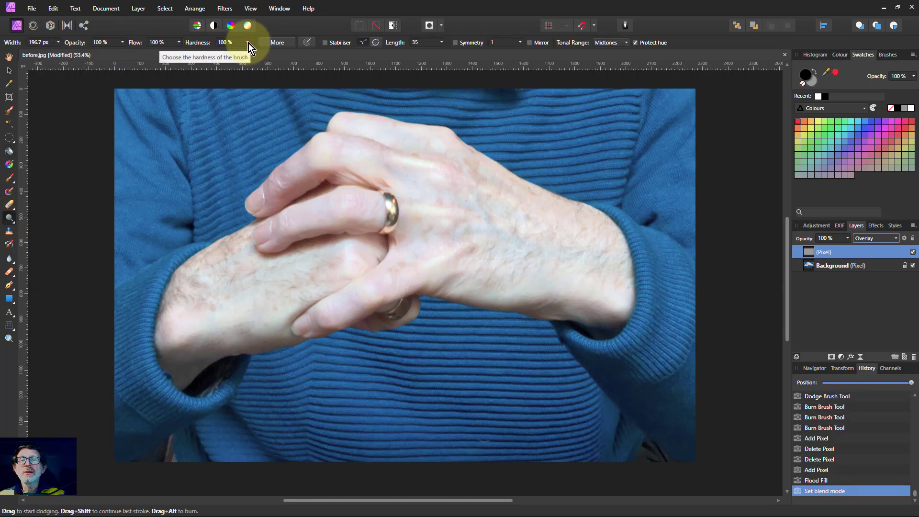
{"action": "left_click_drag", "start_coordinate": [247, 43], "coordinate": [165, 59]}
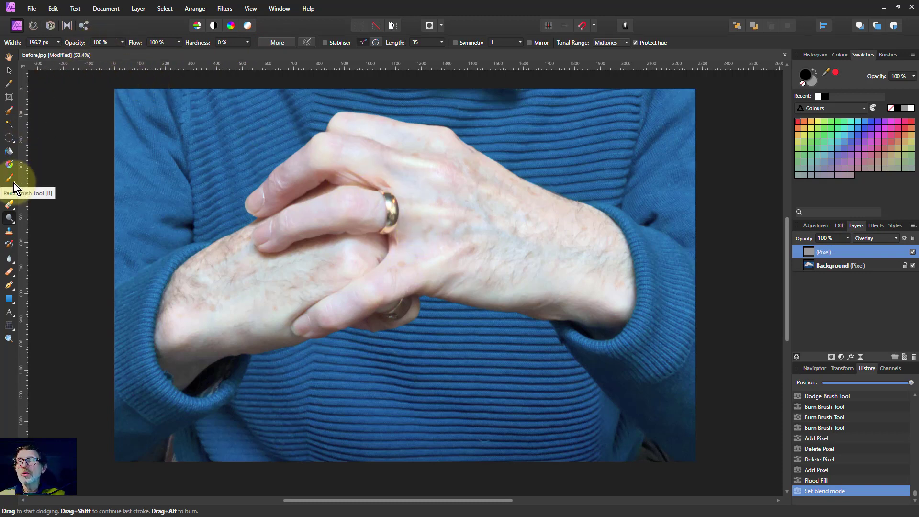
{"action": "left_click", "coordinate": [415, 212]}
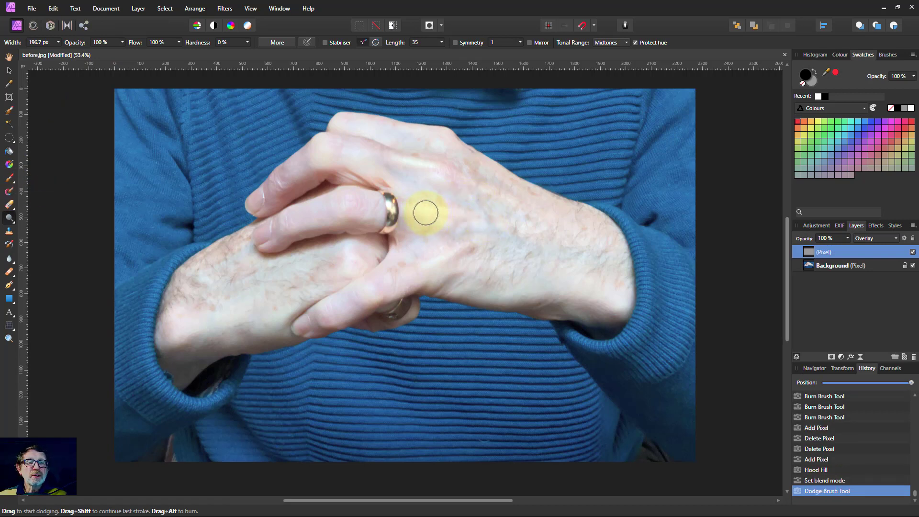
{"action": "mouse_move", "coordinate": [443, 287]}
{"action": "left_mouse_down"}
{"action": "mouse_move", "coordinate": [415, 296]}
{"action": "mouse_move", "coordinate": [404, 274]}
{"action": "left_mouse_up"}
{"action": "mouse_move", "coordinate": [467, 255]}
{"action": "left_mouse_down"}
{"action": "mouse_move", "coordinate": [441, 299]}
{"action": "mouse_move", "coordinate": [447, 287]}
{"action": "left_mouse_up"}
{"action": "left_click_drag", "start_coordinate": [583, 292], "coordinate": [607, 293]}
{"action": "left_click", "coordinate": [431, 141]}
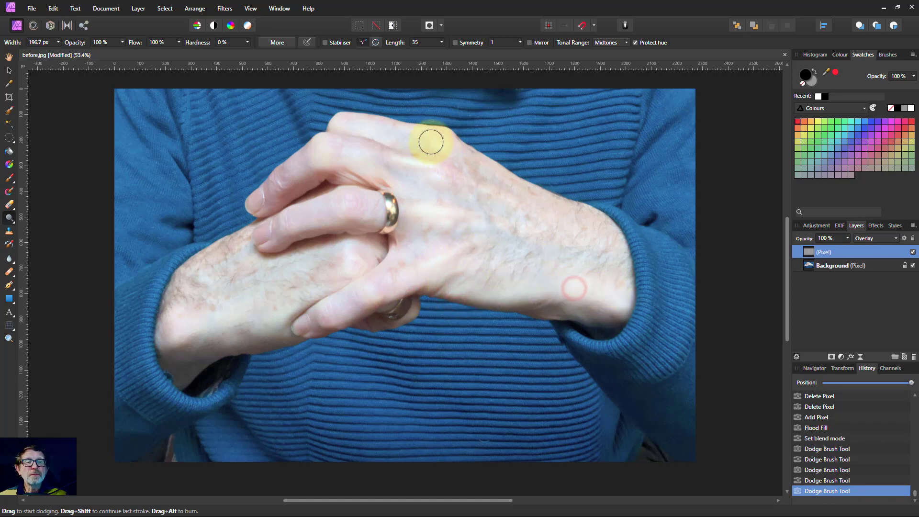
{"action": "mouse_move", "coordinate": [431, 141]}
{"action": "left_mouse_down"}
{"action": "mouse_move", "coordinate": [361, 127]}
{"action": "mouse_move", "coordinate": [438, 145]}
{"action": "mouse_move", "coordinate": [402, 148]}
{"action": "left_mouse_up"}
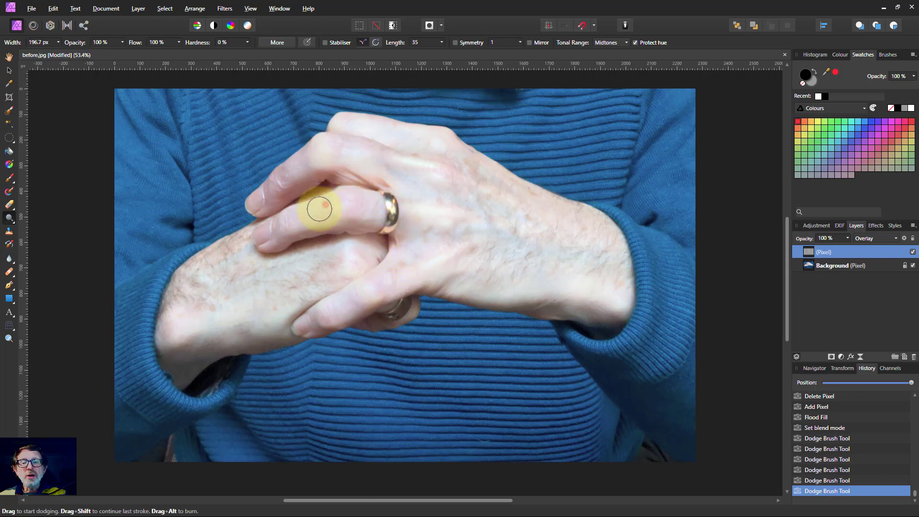
- Burn the shadow areas on the fingers and thumb on the grey overlay layer
{"action": "mouse_move", "coordinate": [320, 209]}
{"action": "left_mouse_down"}
{"action": "mouse_move", "coordinate": [300, 219]}
{"action": "mouse_move", "coordinate": [301, 168]}
{"action": "mouse_move", "coordinate": [281, 181]}
{"action": "left_mouse_up"}
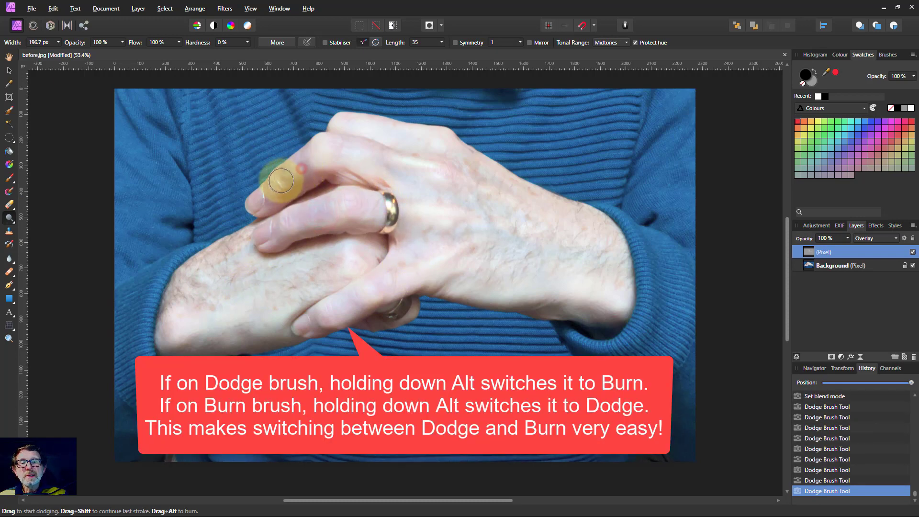
{"action": "left_click_drag", "start_coordinate": [349, 140], "coordinate": [353, 168]}
{"action": "left_click", "coordinate": [348, 211]}
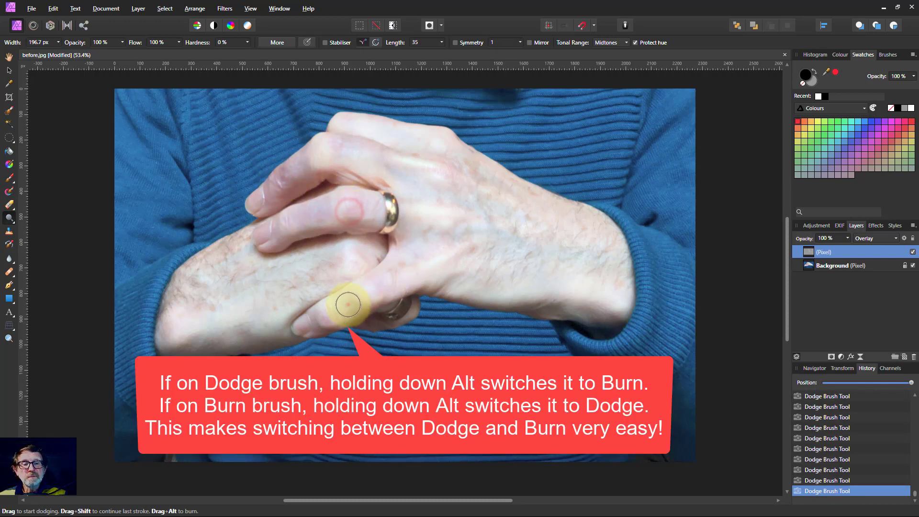
{"action": "left_click_drag", "start_coordinate": [348, 304], "coordinate": [369, 285]}
- Burn the veins and shadows across the backs of both hands and along the lower edge of the wrist
{"action": "left_click", "coordinate": [494, 250]}
{"action": "mouse_move", "coordinate": [476, 198]}
{"action": "left_mouse_down"}
{"action": "mouse_move", "coordinate": [591, 268]}
{"action": "mouse_move", "coordinate": [474, 276]}
{"action": "left_mouse_up"}
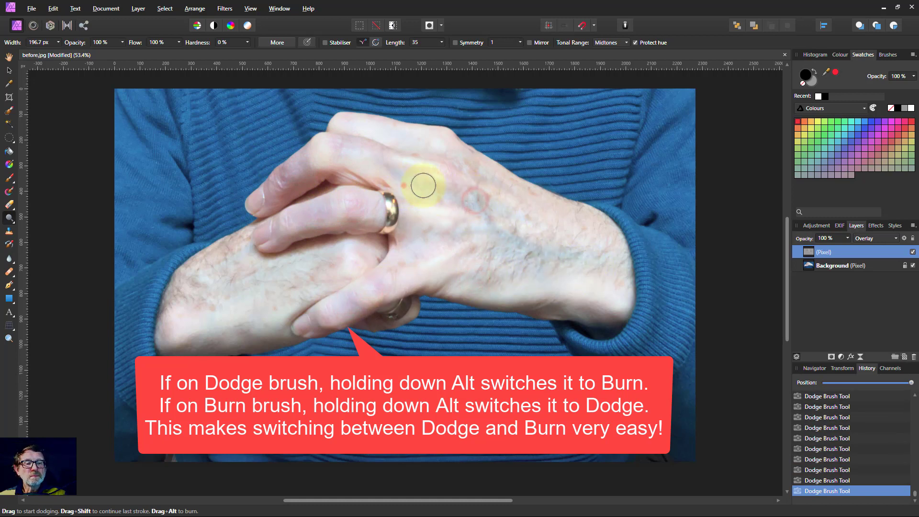
{"action": "left_click_drag", "start_coordinate": [423, 185], "coordinate": [410, 253]}
{"action": "left_click", "coordinate": [440, 156]}
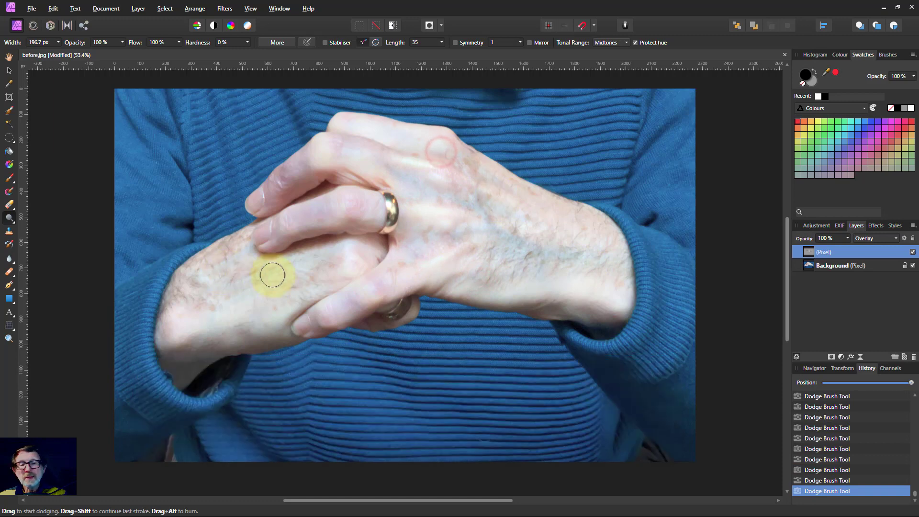
{"action": "mouse_move", "coordinate": [273, 275]}
{"action": "left_mouse_down"}
{"action": "mouse_move", "coordinate": [261, 293]}
{"action": "mouse_move", "coordinate": [214, 297]}
{"action": "mouse_move", "coordinate": [311, 257]}
{"action": "left_mouse_up"}
{"action": "mouse_move", "coordinate": [231, 343]}
{"action": "left_mouse_down"}
{"action": "mouse_move", "coordinate": [280, 339]}
{"action": "mouse_move", "coordinate": [178, 362]}
{"action": "mouse_move", "coordinate": [324, 361]}
{"action": "mouse_move", "coordinate": [461, 328]}
{"action": "mouse_move", "coordinate": [448, 279]}
{"action": "mouse_move", "coordinate": [470, 299]}
{"action": "mouse_move", "coordinate": [549, 301]}
{"action": "mouse_move", "coordinate": [590, 319]}
{"action": "mouse_move", "coordinate": [565, 305]}
{"action": "mouse_move", "coordinate": [465, 303]}
{"action": "mouse_move", "coordinate": [406, 288]}
{"action": "mouse_move", "coordinate": [295, 287]}
{"action": "mouse_move", "coordinate": [297, 216]}
{"action": "mouse_move", "coordinate": [335, 201]}
{"action": "mouse_move", "coordinate": [342, 210]}
{"action": "mouse_move", "coordinate": [306, 136]}
{"action": "mouse_move", "coordinate": [319, 148]}
{"action": "mouse_move", "coordinate": [341, 250]}
{"action": "mouse_move", "coordinate": [364, 288]}
{"action": "mouse_move", "coordinate": [320, 305]}
{"action": "mouse_move", "coordinate": [260, 212]}
{"action": "mouse_move", "coordinate": [290, 217]}
{"action": "mouse_move", "coordinate": [288, 229]}
{"action": "mouse_move", "coordinate": [281, 176]}
{"action": "mouse_move", "coordinate": [444, 170]}
{"action": "mouse_move", "coordinate": [457, 159]}
{"action": "mouse_move", "coordinate": [515, 191]}
{"action": "mouse_move", "coordinate": [623, 222]}
{"action": "mouse_move", "coordinate": [545, 196]}
{"action": "mouse_move", "coordinate": [446, 139]}
{"action": "mouse_move", "coordinate": [365, 121]}
{"action": "mouse_move", "coordinate": [281, 179]}
{"action": "mouse_move", "coordinate": [250, 213]}
{"action": "mouse_move", "coordinate": [250, 233]}
{"action": "mouse_move", "coordinate": [200, 269]}
{"action": "mouse_move", "coordinate": [189, 348]}
{"action": "left_mouse_up"}
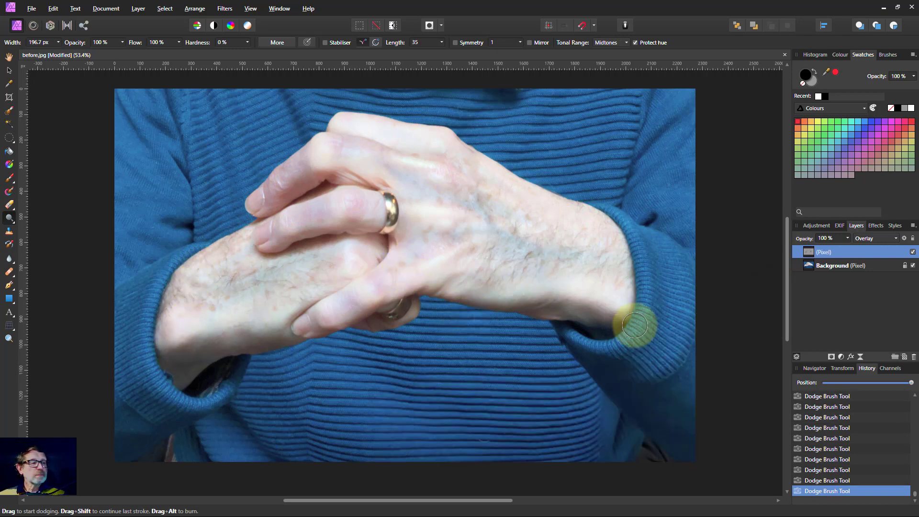
- Toggle the visibility of the grey overlay layer and then of the Background to examine the dodge and burn strokes
{"action": "left_click", "coordinate": [913, 252]}
{"action": "left_click", "coordinate": [913, 252]}
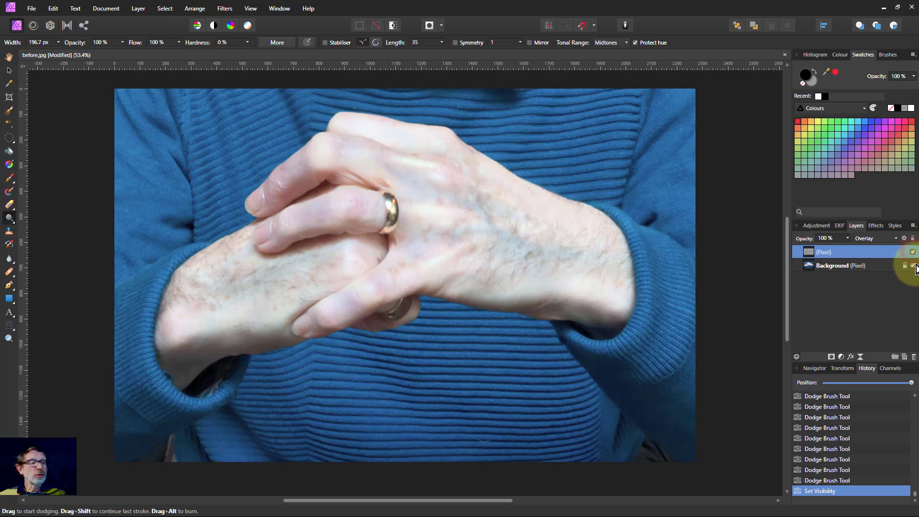
{"action": "left_click", "coordinate": [913, 266]}
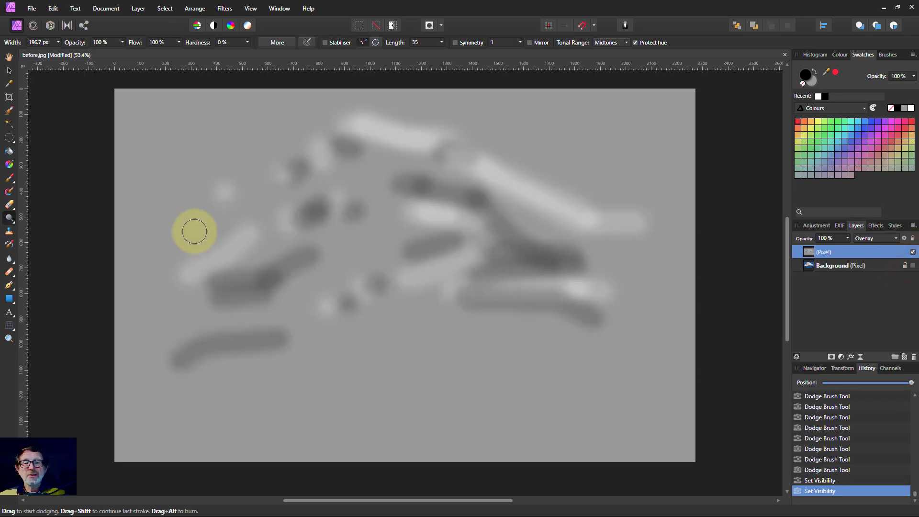
{"action": "left_click", "coordinate": [913, 265]}
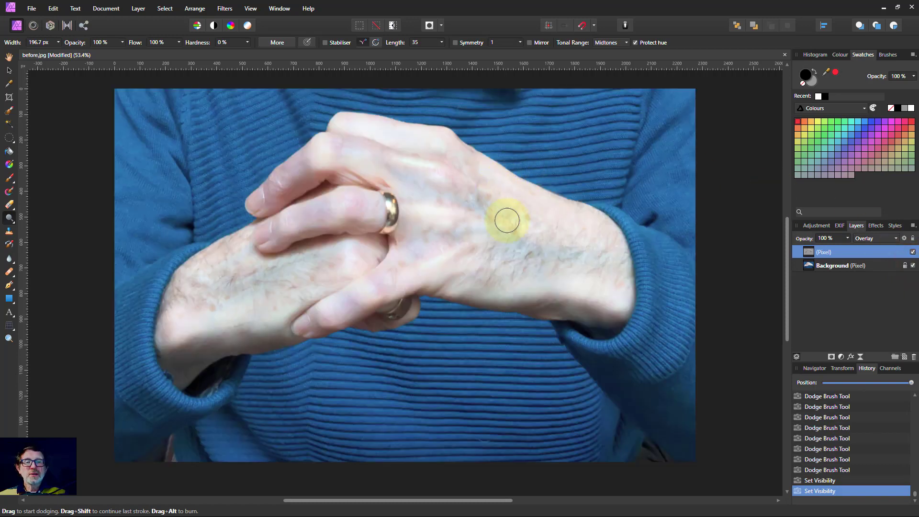